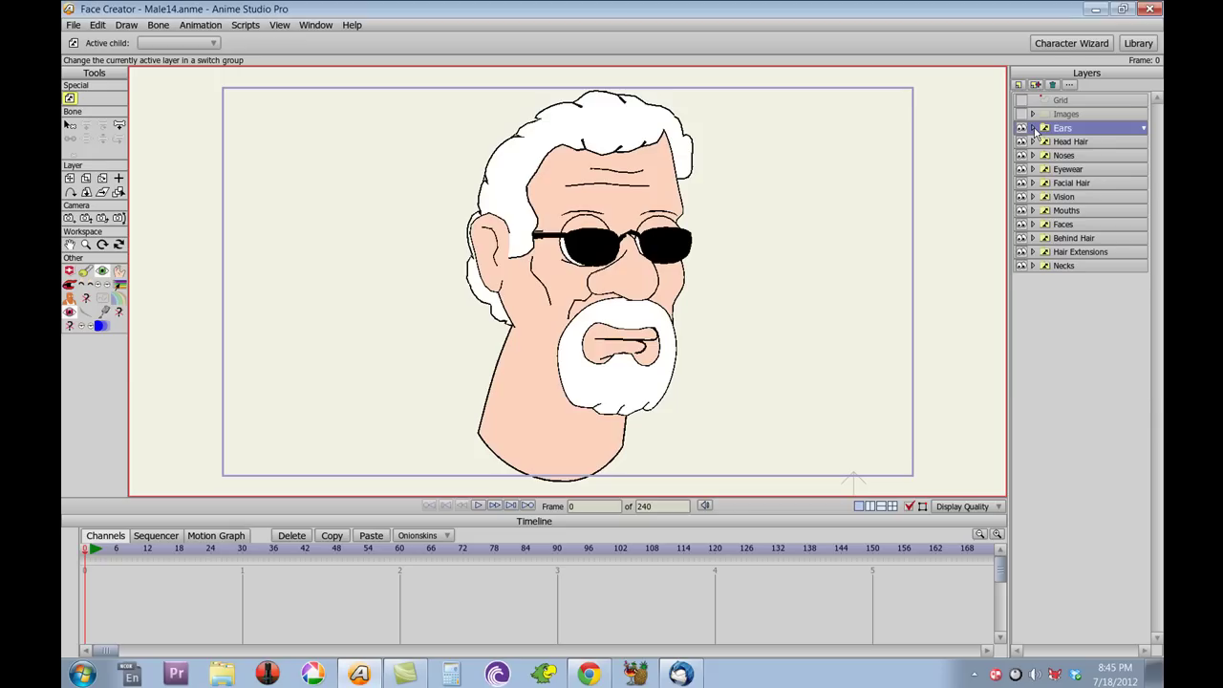
Preview the ear variants Ear 8, Ear 7, Ear 6 and Ear 5 in the Ears group on the character.
left_click(1033, 128)
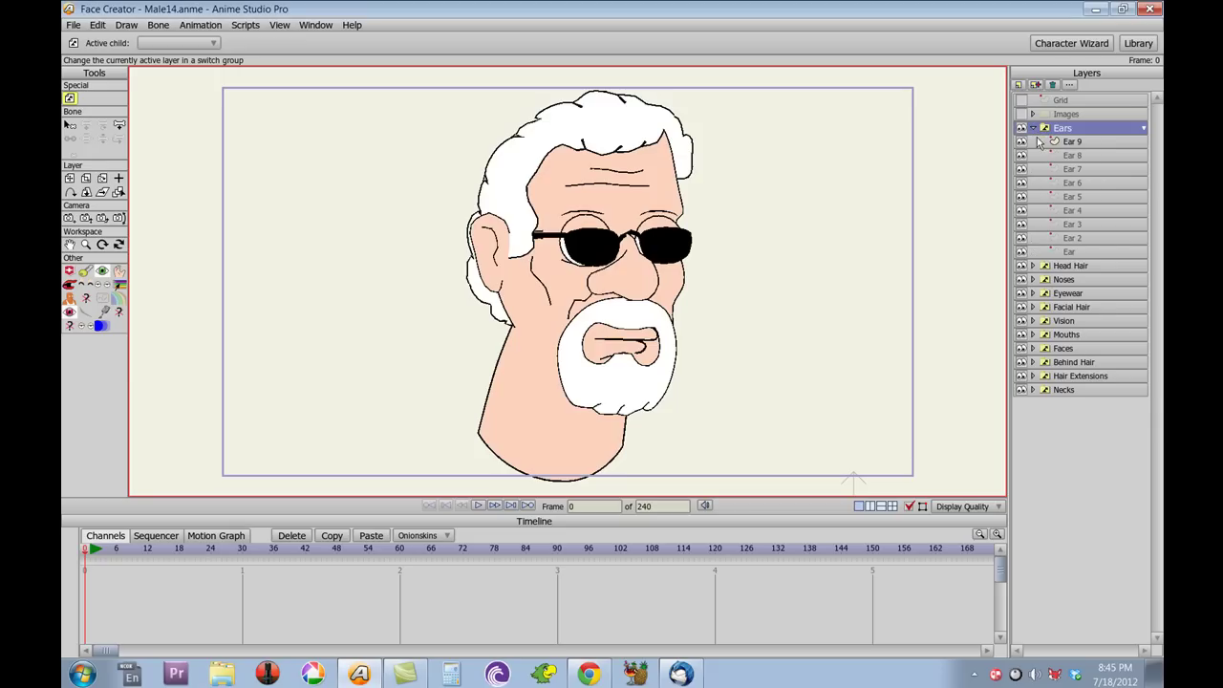
left_click(1080, 156)
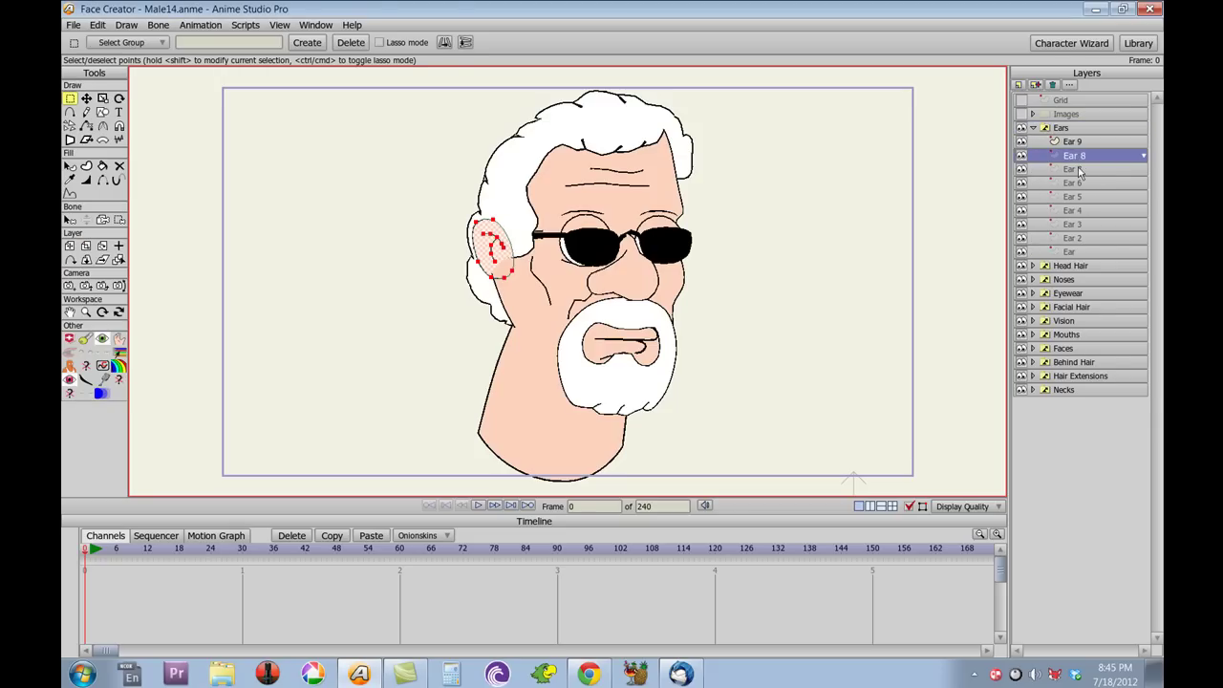
left_click(1080, 172)
left_click(1082, 184)
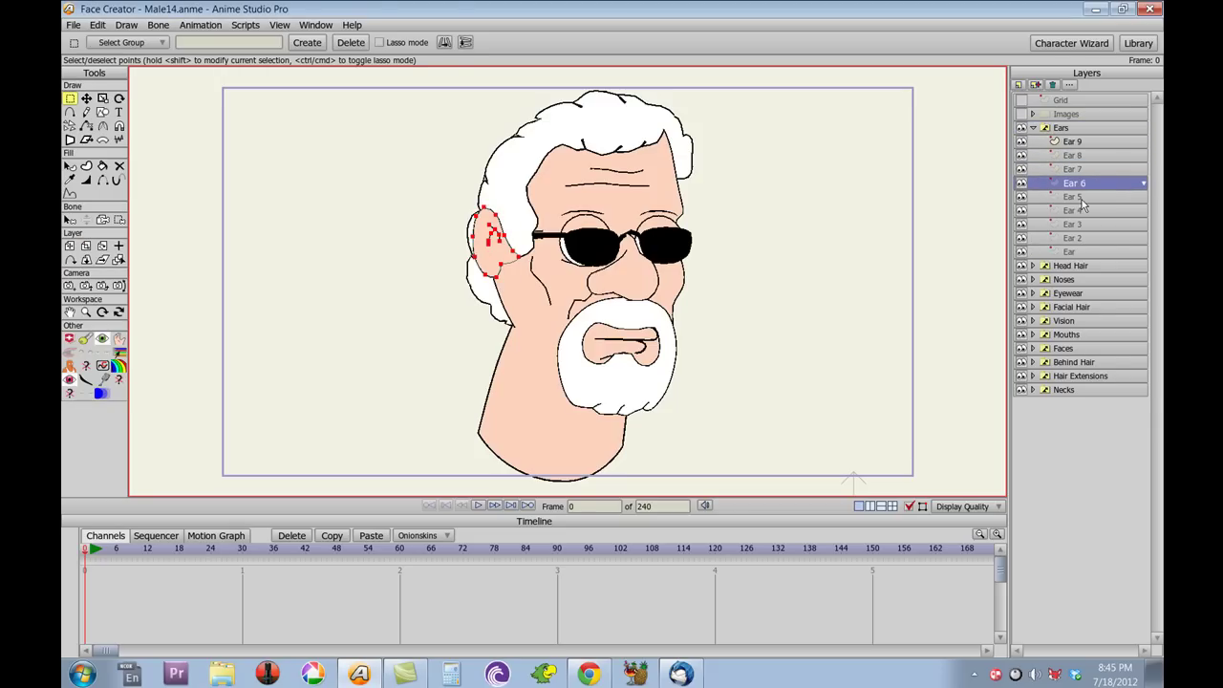
left_click(1081, 198)
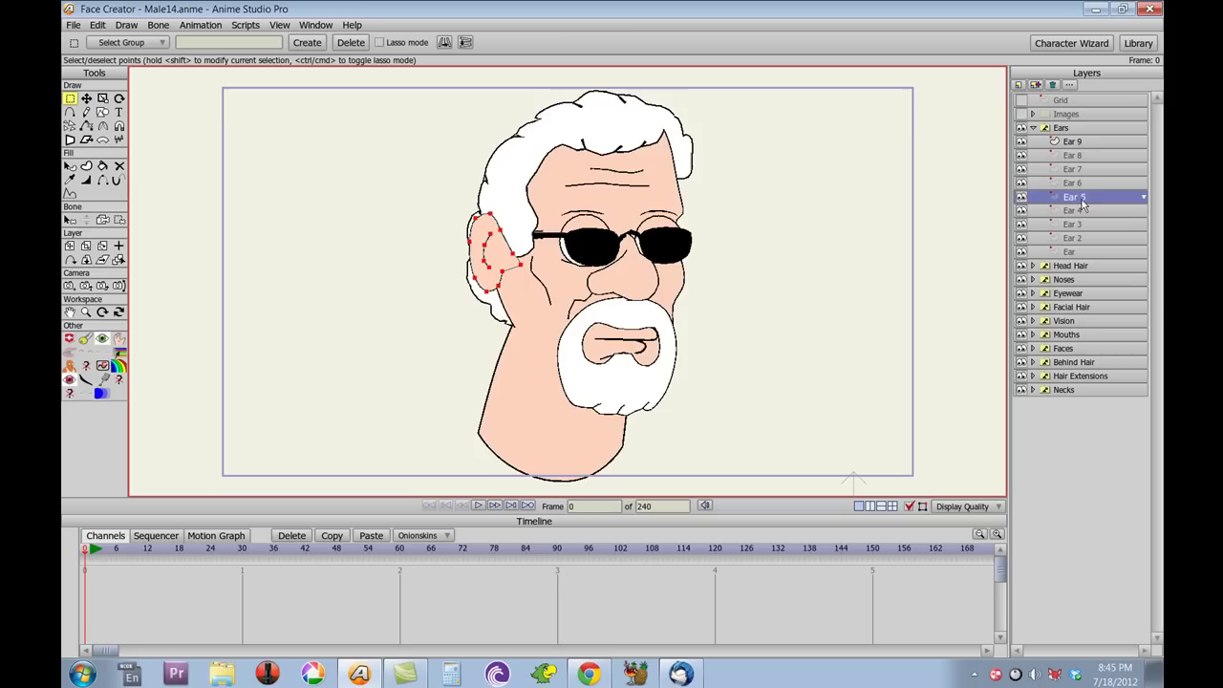
left_click(1034, 128)
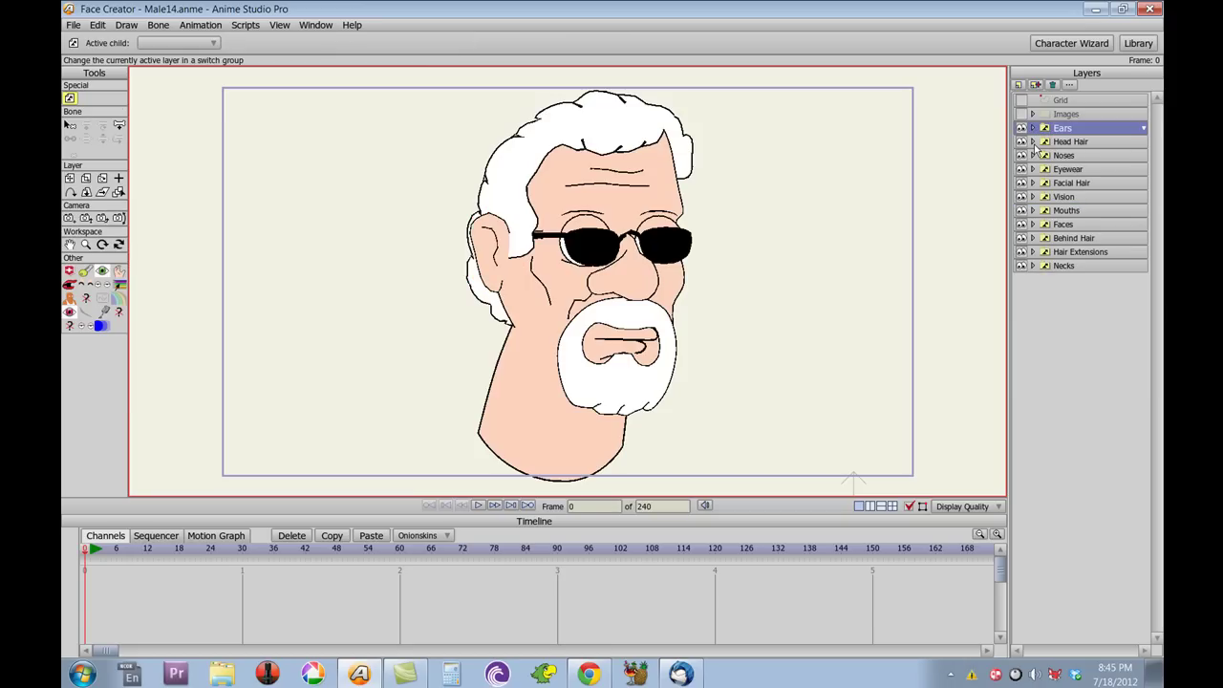
Preview the Head Hair styles Shaggy+, Seventies+, Balding More+, Formal, Hope and Broadcast, and return to Writer+.
left_click(1033, 141)
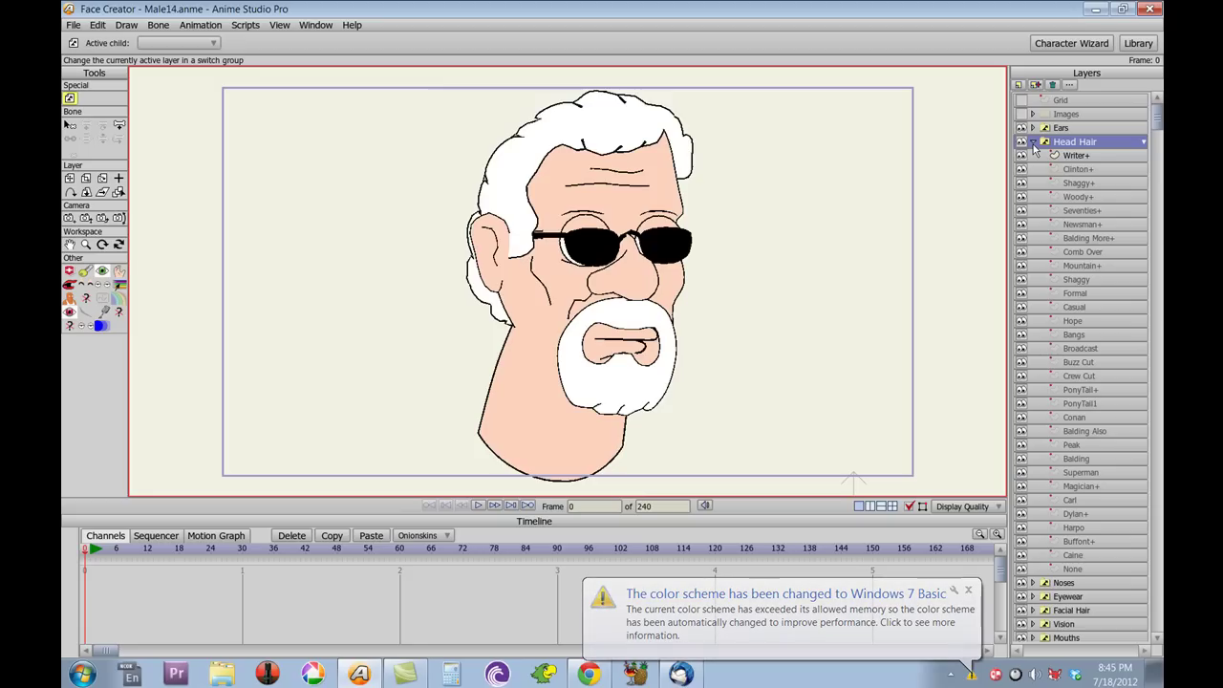
left_click(1075, 184)
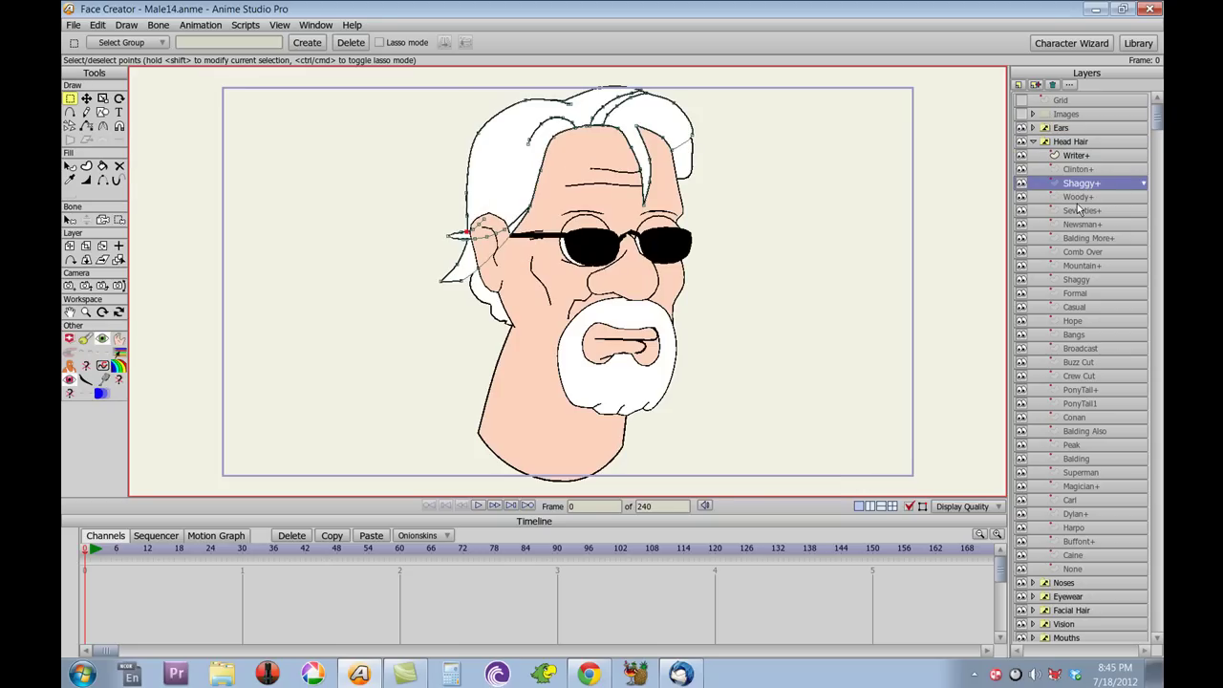
left_click(1080, 211)
left_click(1089, 239)
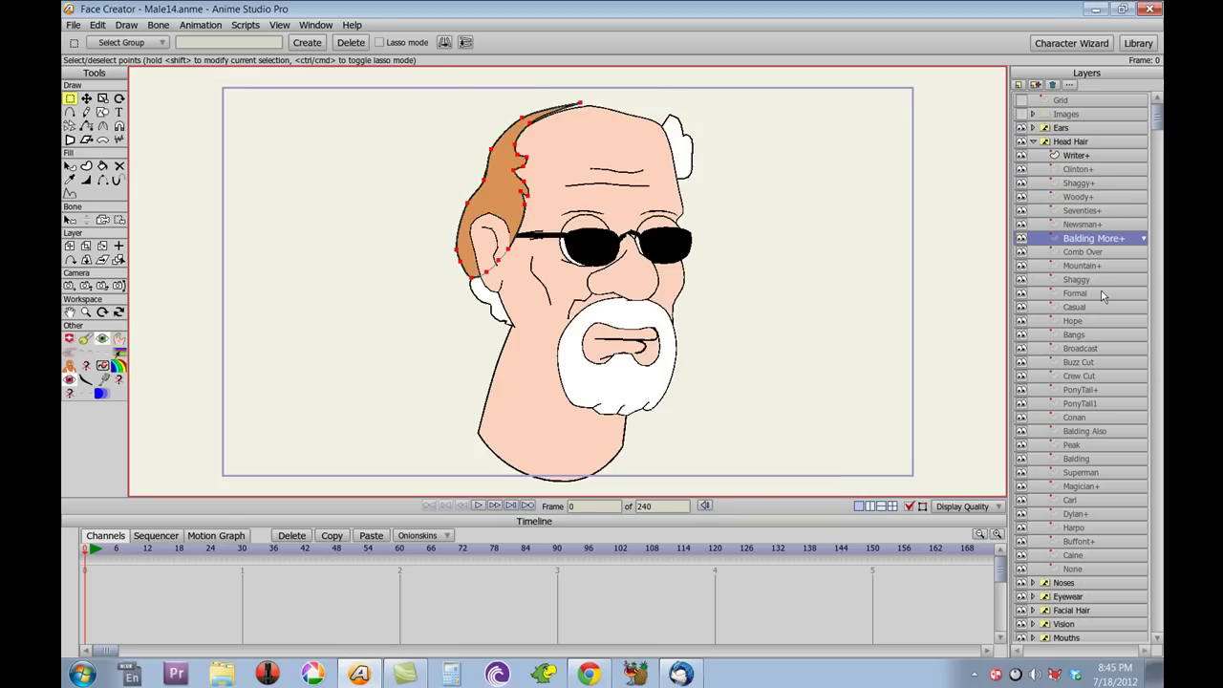
left_click(1103, 294)
left_click(1100, 321)
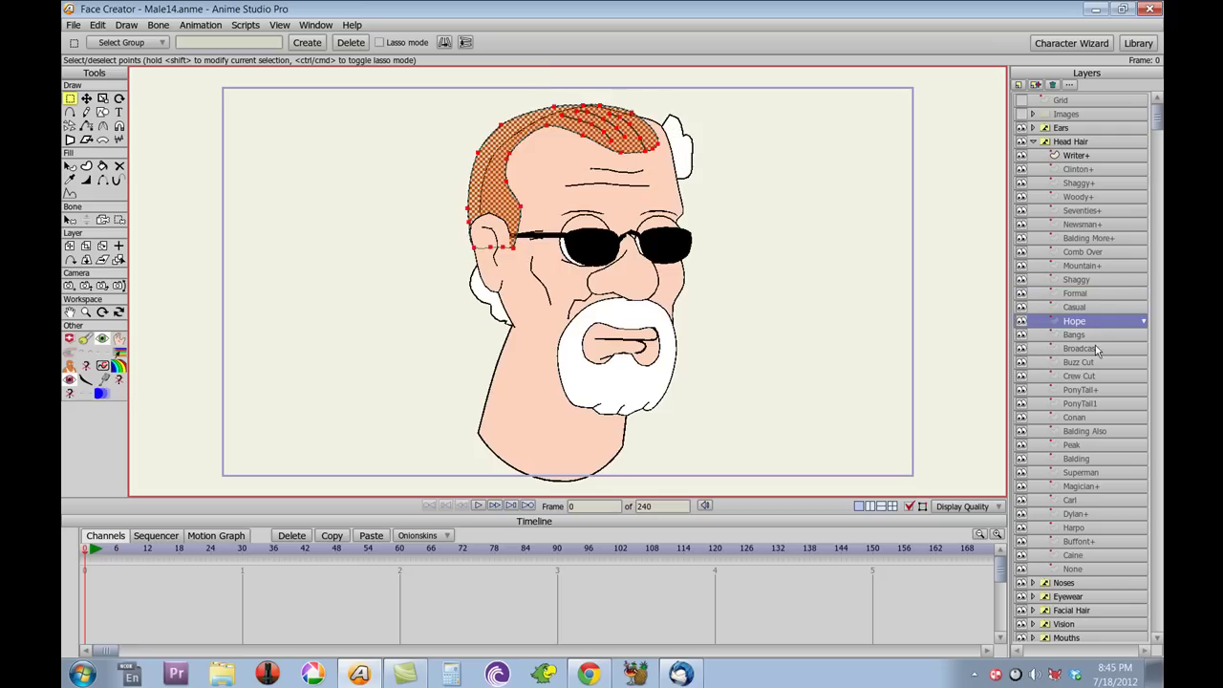
left_click(1095, 347)
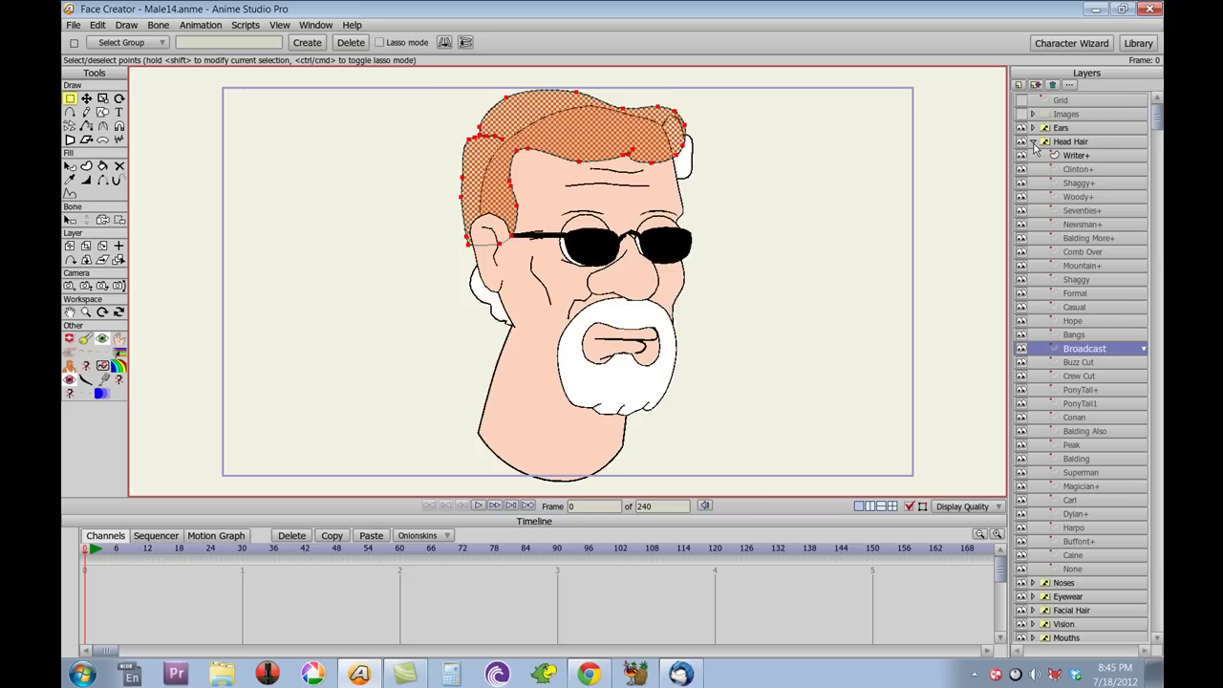
left_click(1094, 157)
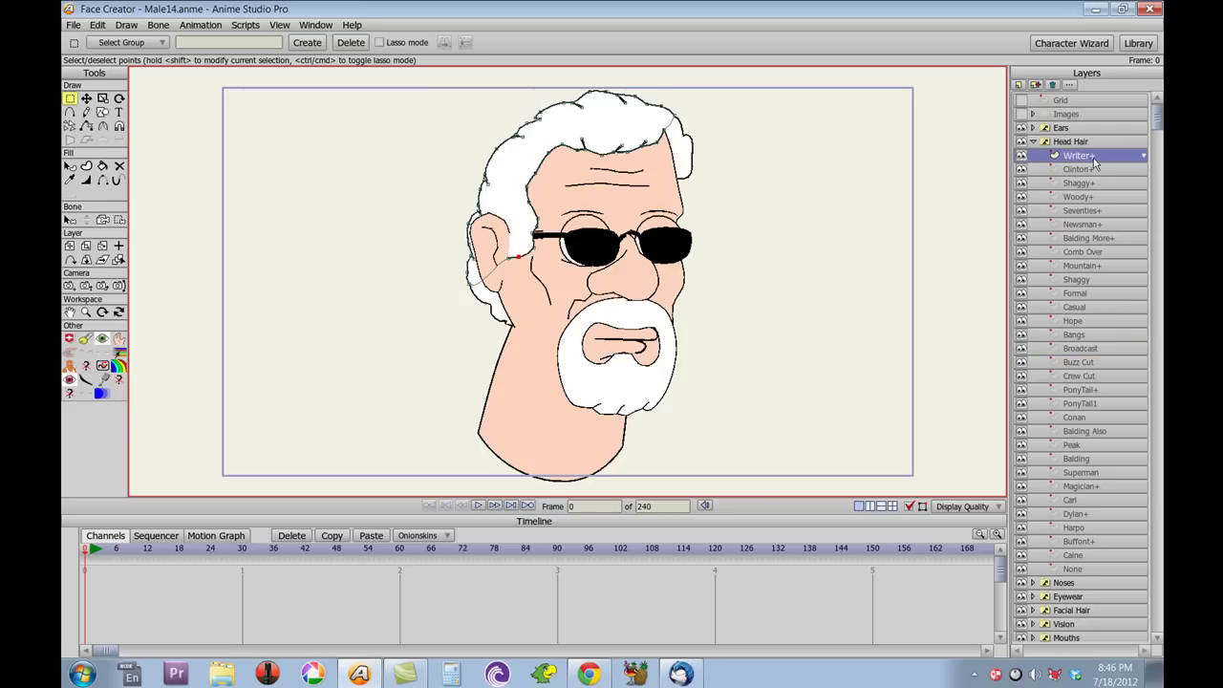
left_click(1034, 142)
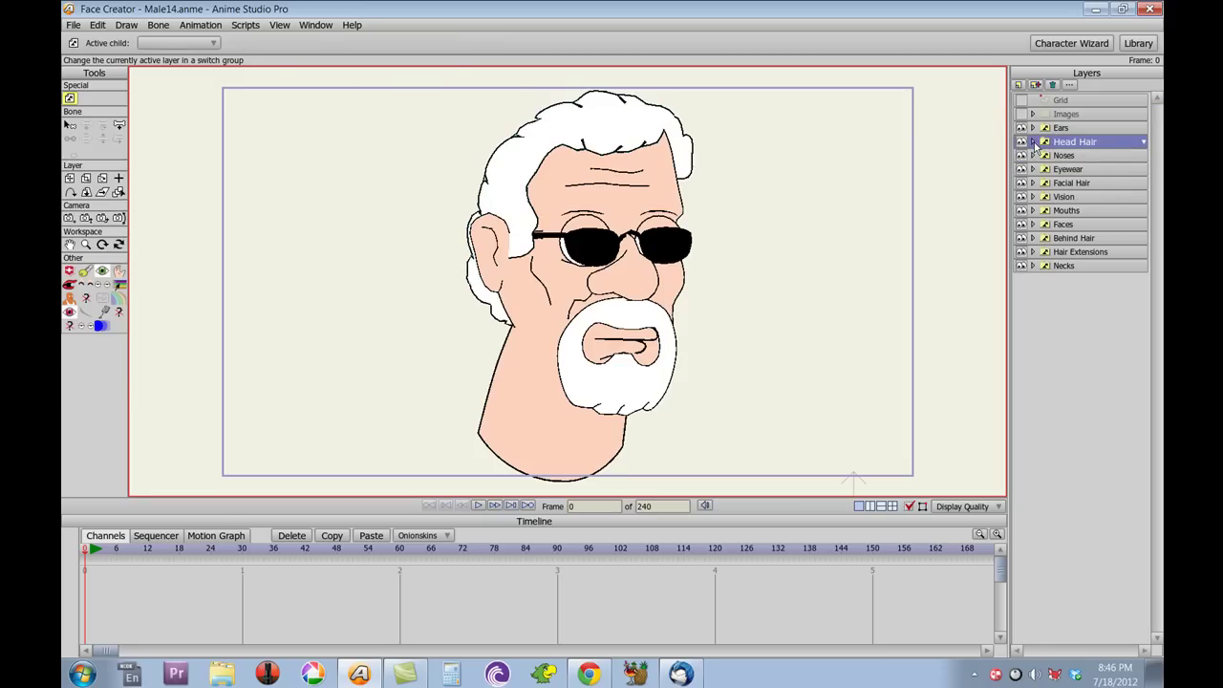
Examine the Writer layer within the Behind Hair group.
left_click(1033, 238)
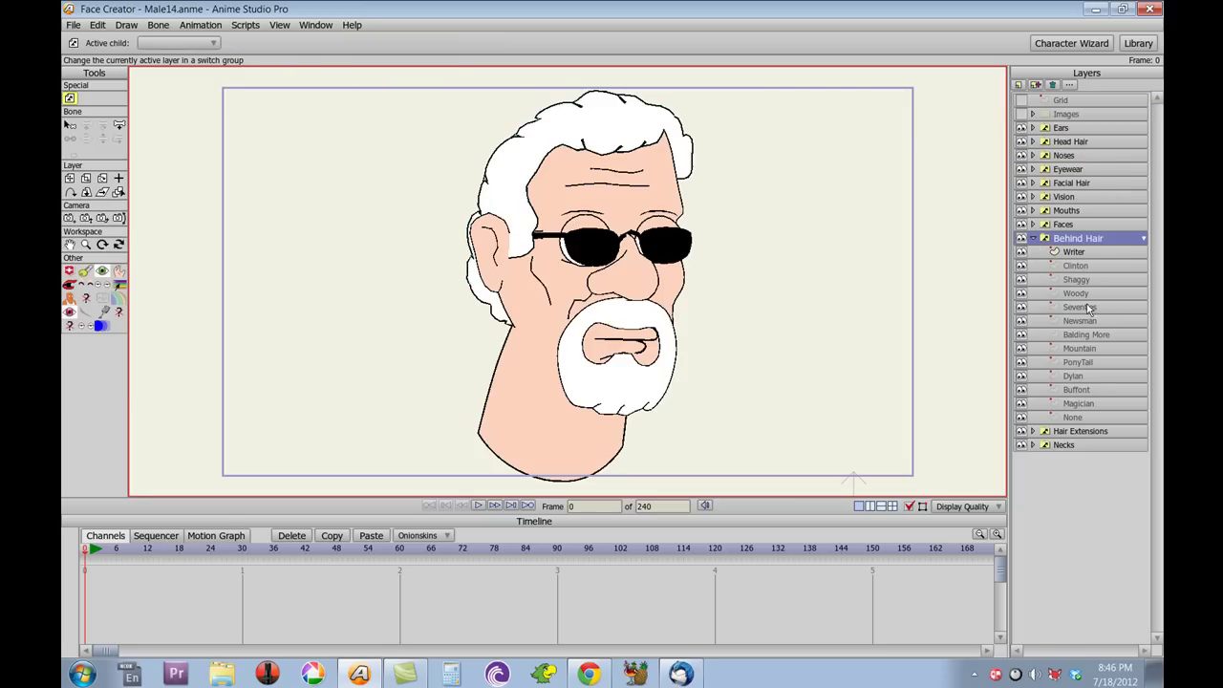
left_click(1074, 253)
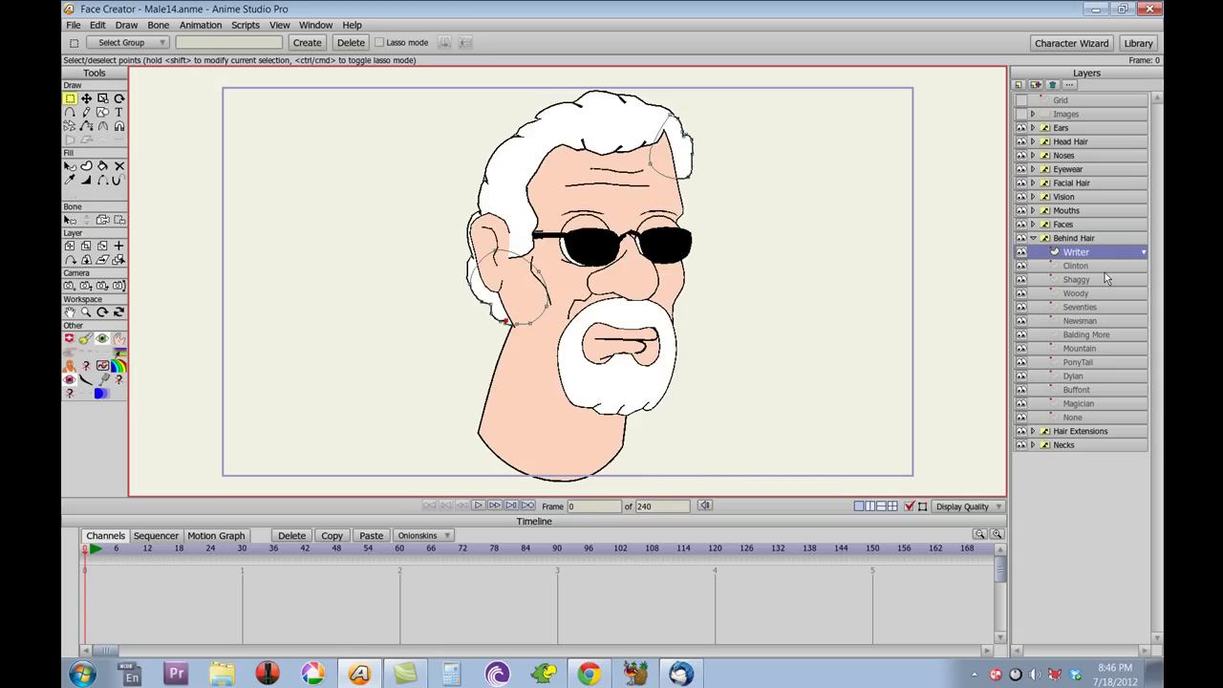
left_click(1033, 240)
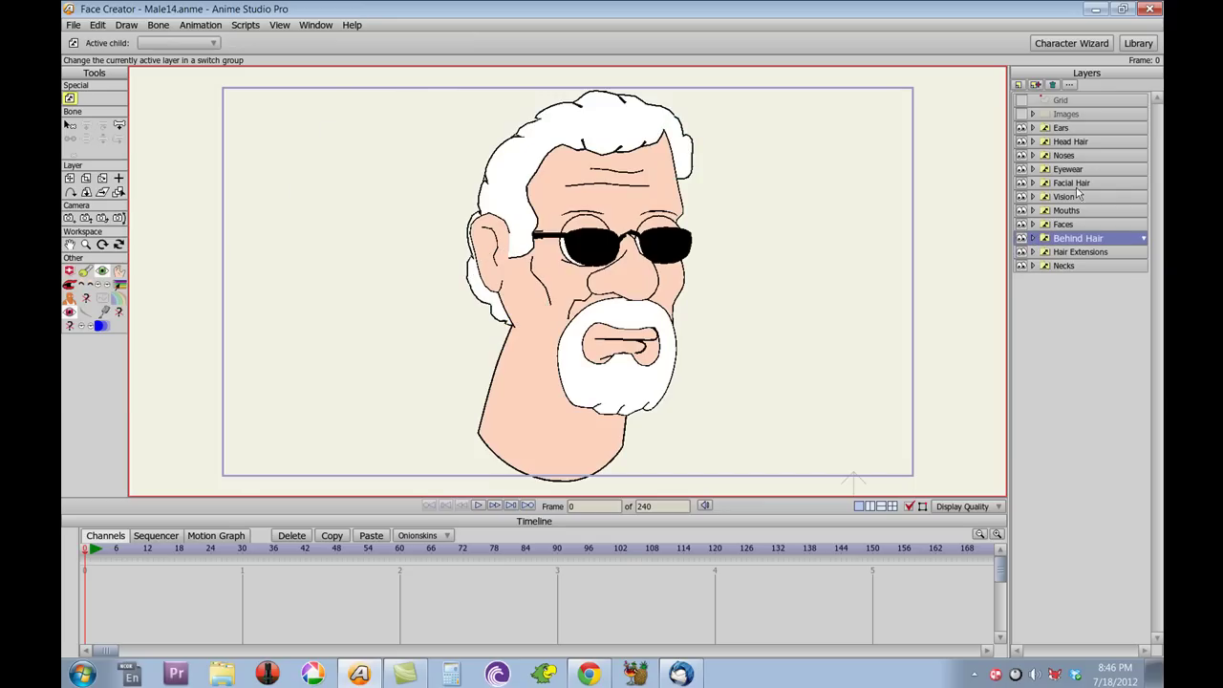
Preview the GrannyGlasses, Glasses 2 and Glasses layers in the Eyewear group on the character.
left_click(1033, 169)
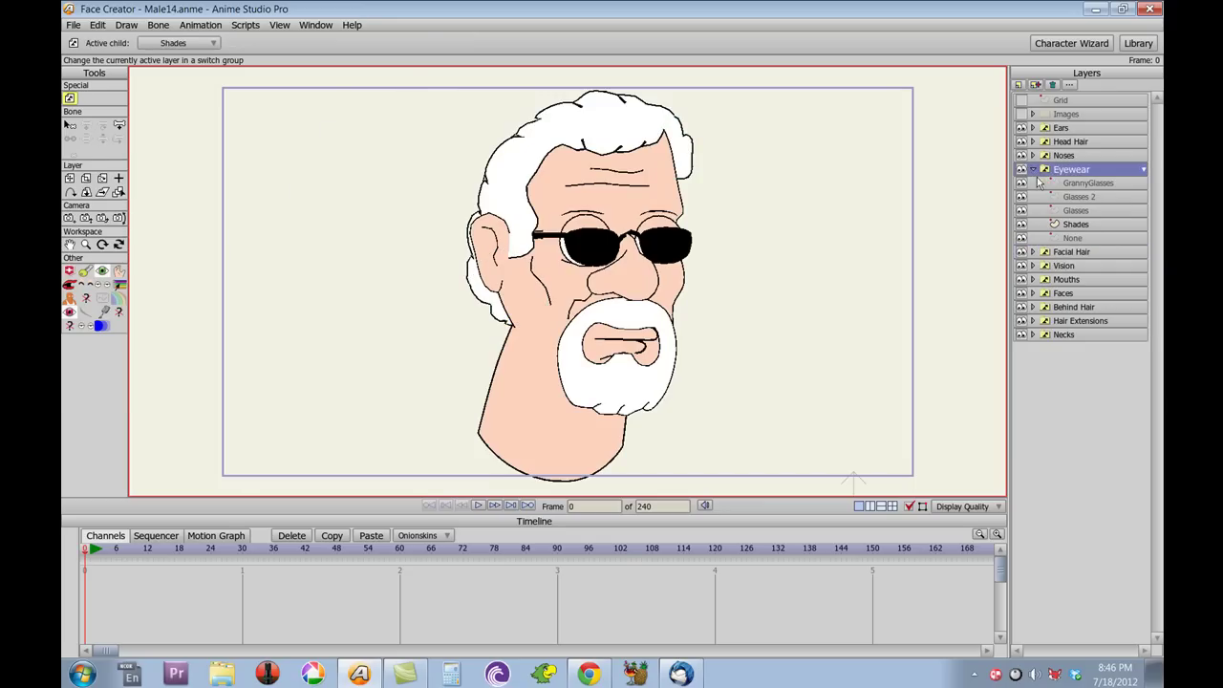
left_click(1067, 184)
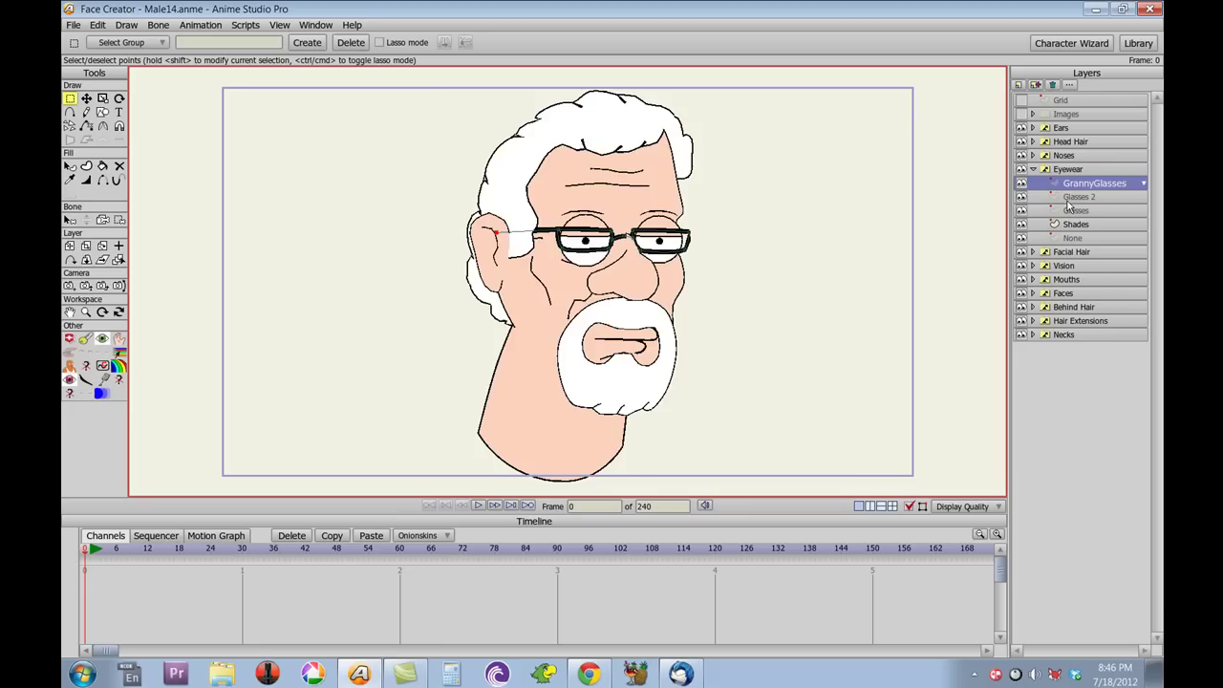
left_click(1070, 197)
left_click(1078, 211)
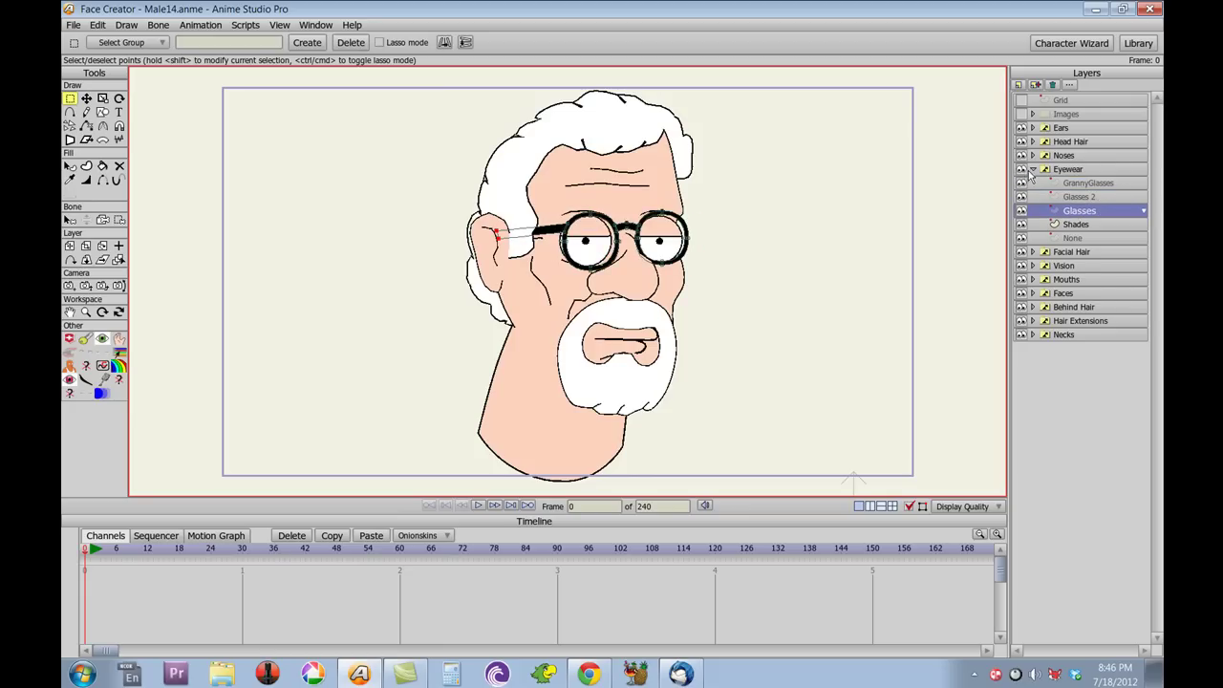
left_click(1032, 169)
Preview the Facial Hair variants Beard 16, Beard 12 and Beard 10 on the character.
left_click(1034, 182)
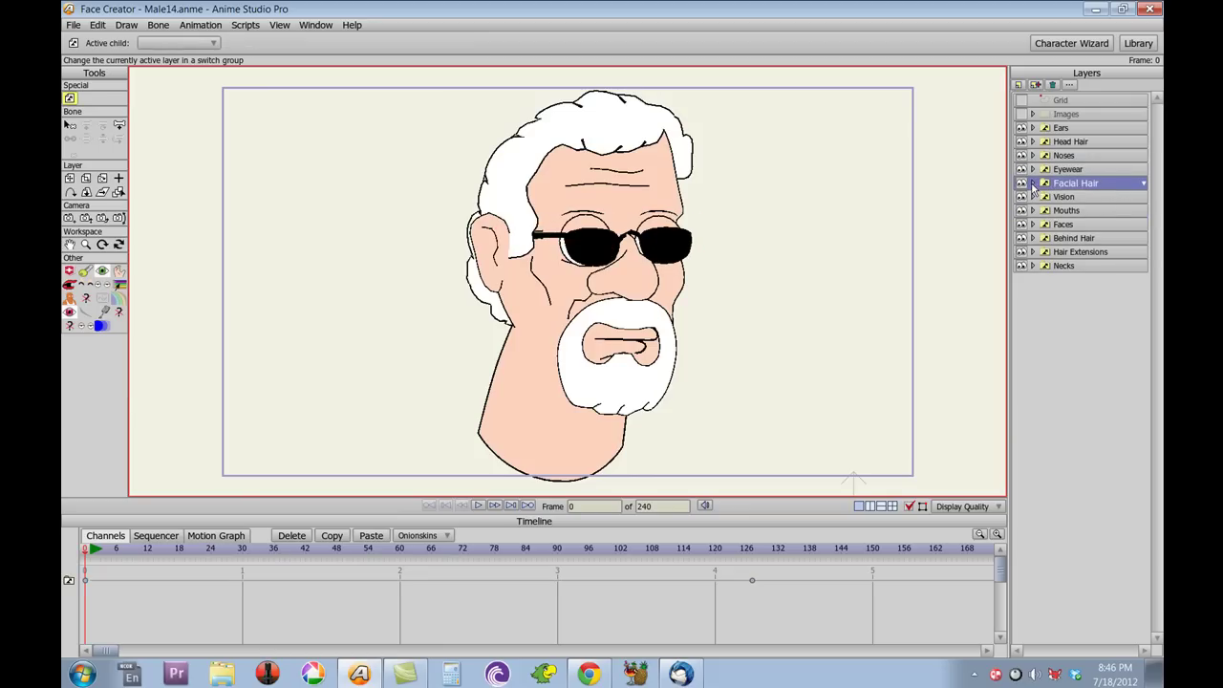
left_click(1069, 238)
left_click(1088, 294)
left_click(1092, 322)
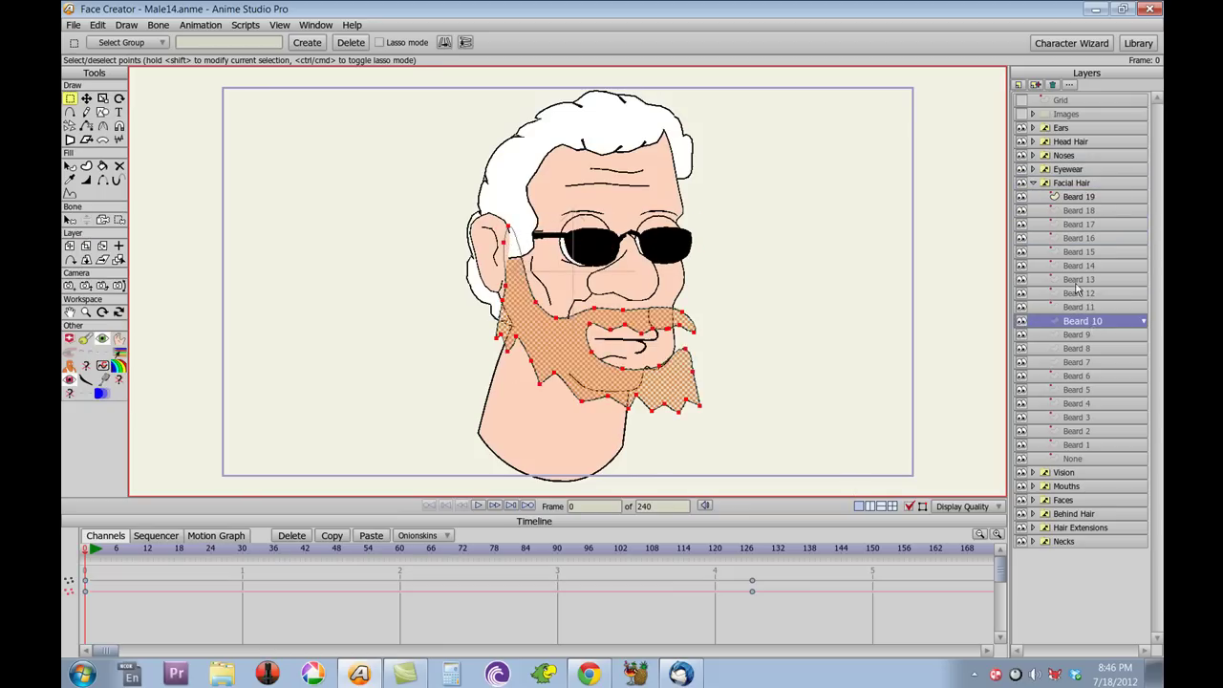
left_click(1032, 186)
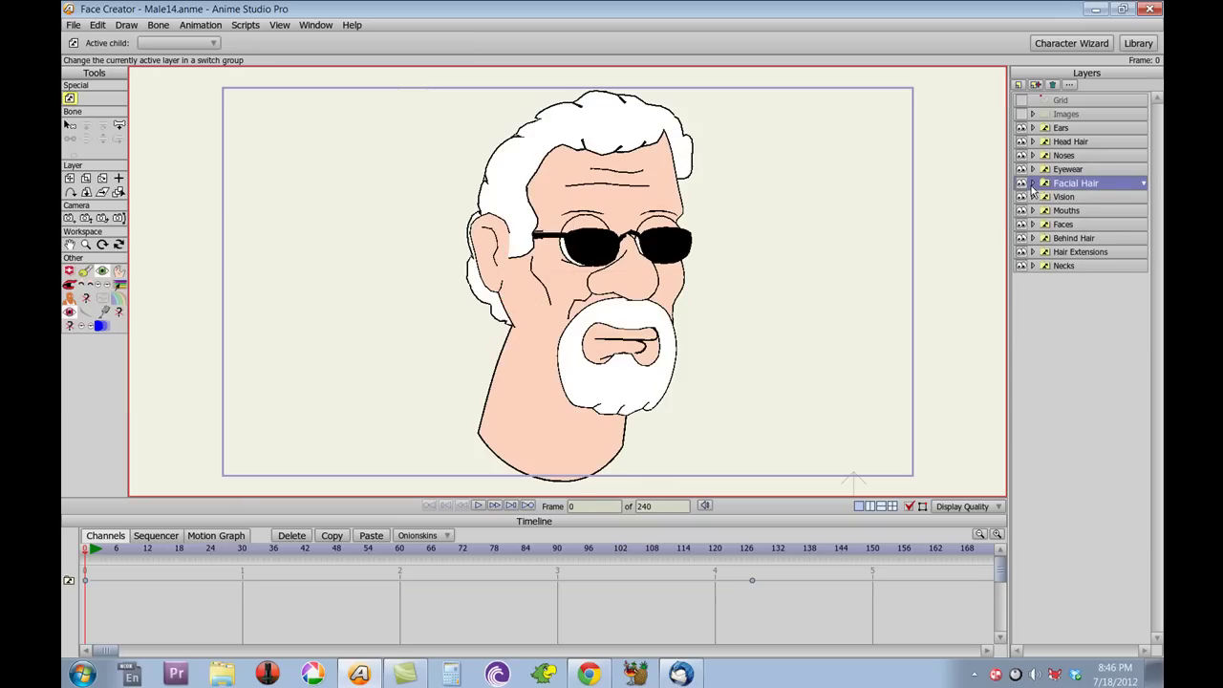
Compare the Mouth 3 and Mouth variants in the Mouths group on the character.
left_click(1032, 211)
left_click(1033, 211)
left_click(1032, 211)
left_click(1063, 239)
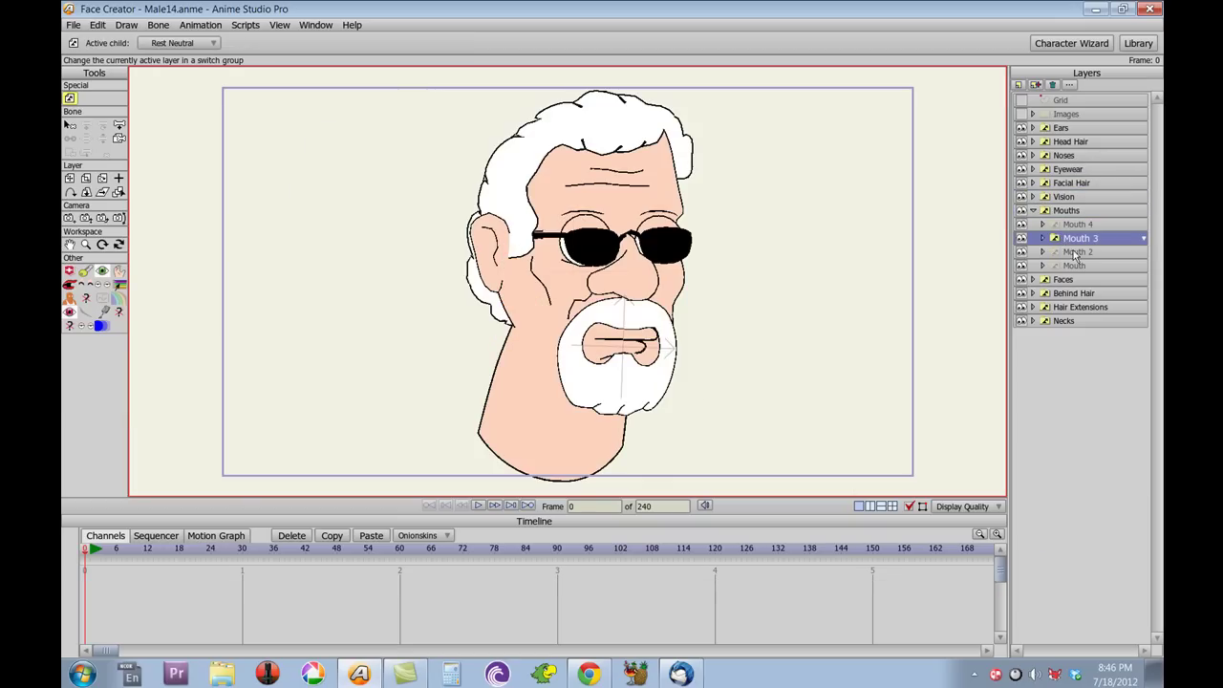
left_click(1081, 266)
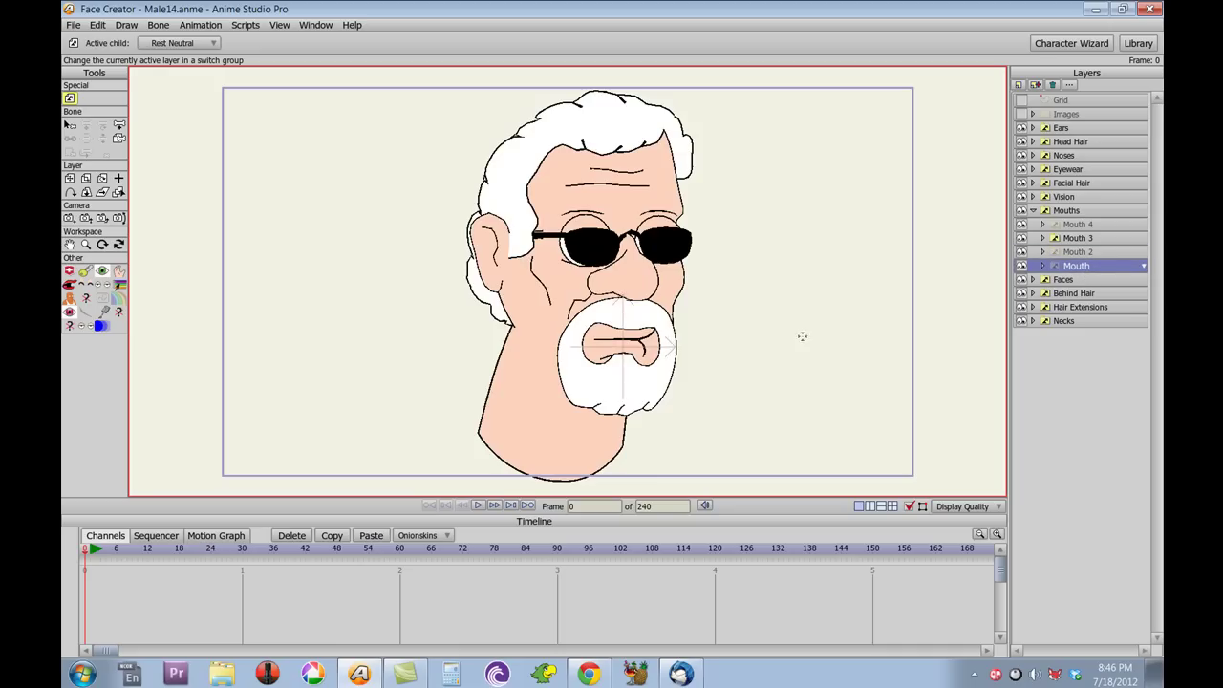
left_click(1078, 232)
left_click(1033, 211)
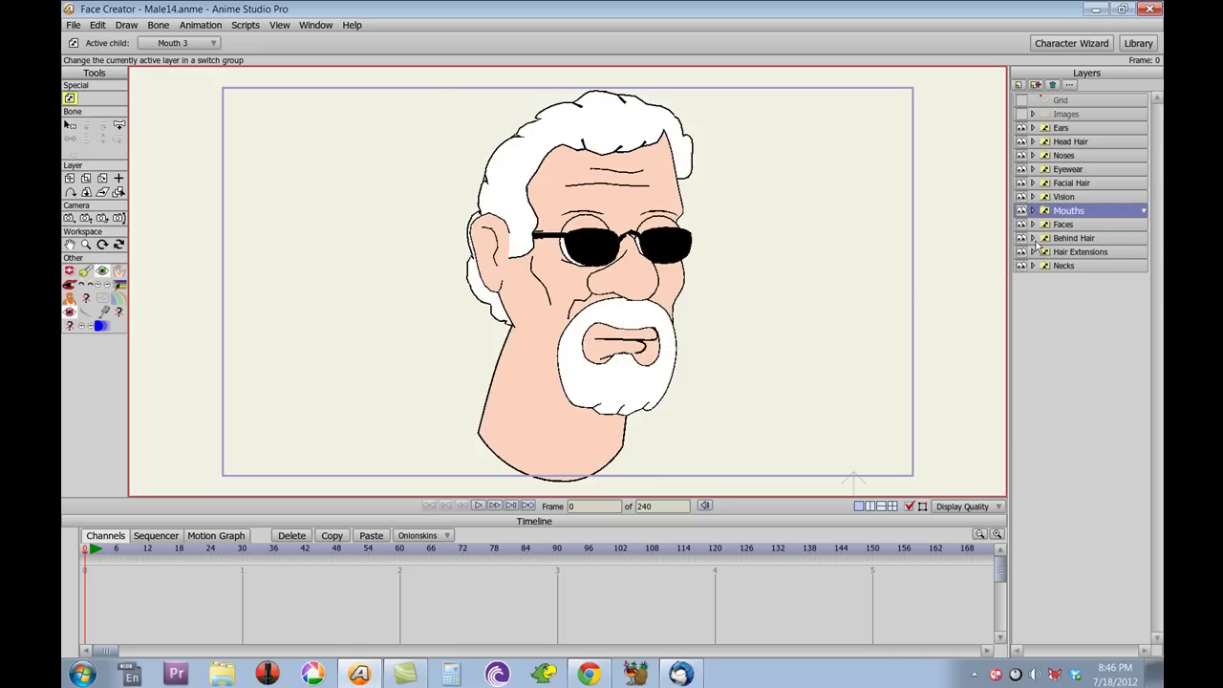
Preview the head shapes in the Faces group, going through Face11, Face2 and Face4 down to Face7.
left_click(1033, 223)
left_click(1090, 268)
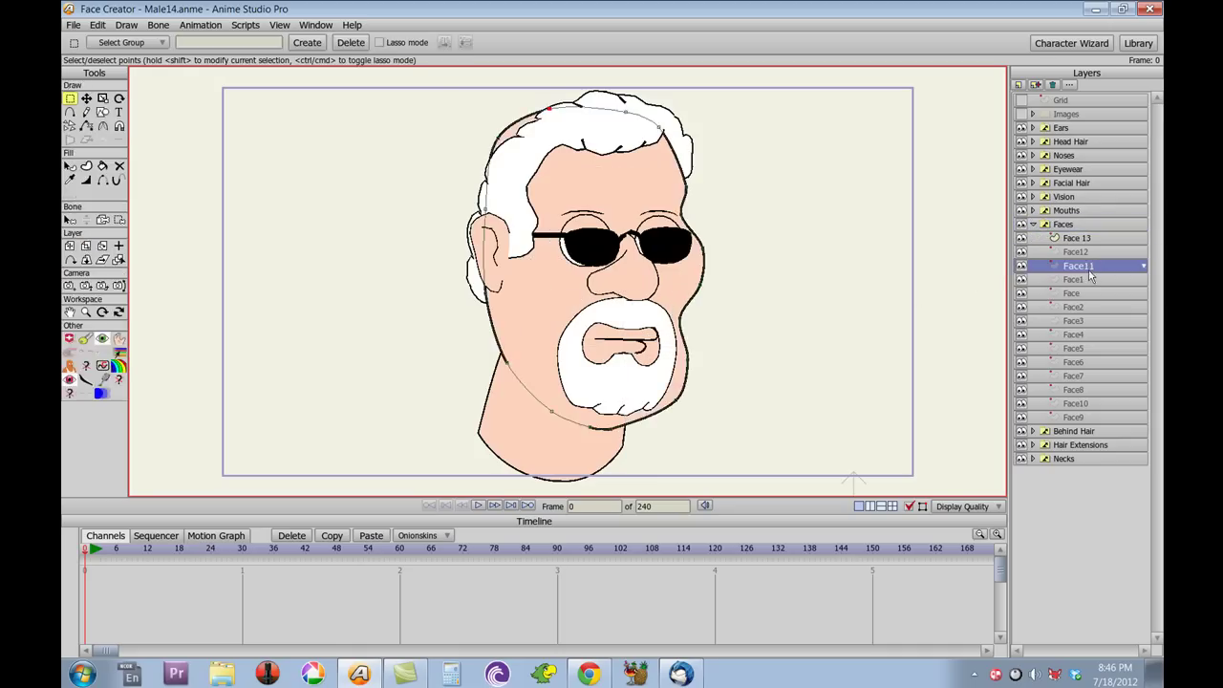
left_click(1092, 307)
left_click(1092, 334)
key("Down")
key("Down")
key("Down")
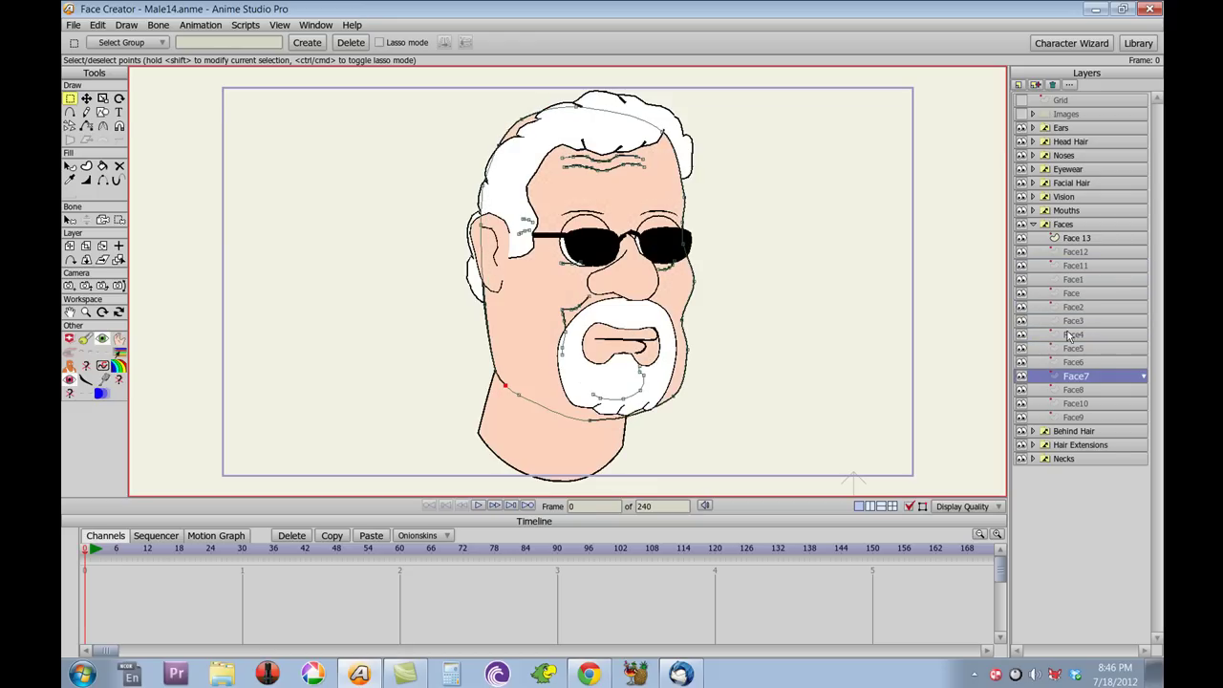
left_click(1033, 224)
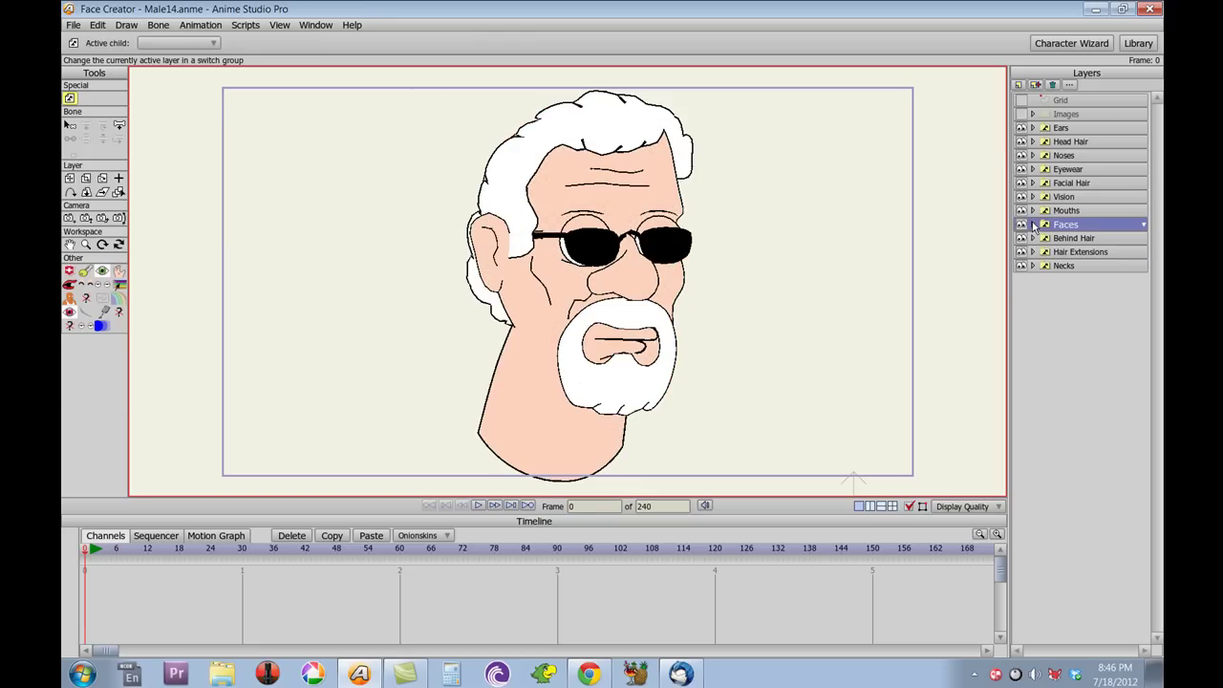
Preview the PonyTail2 layer in the Hair Extensions group on the character.
left_click(1033, 252)
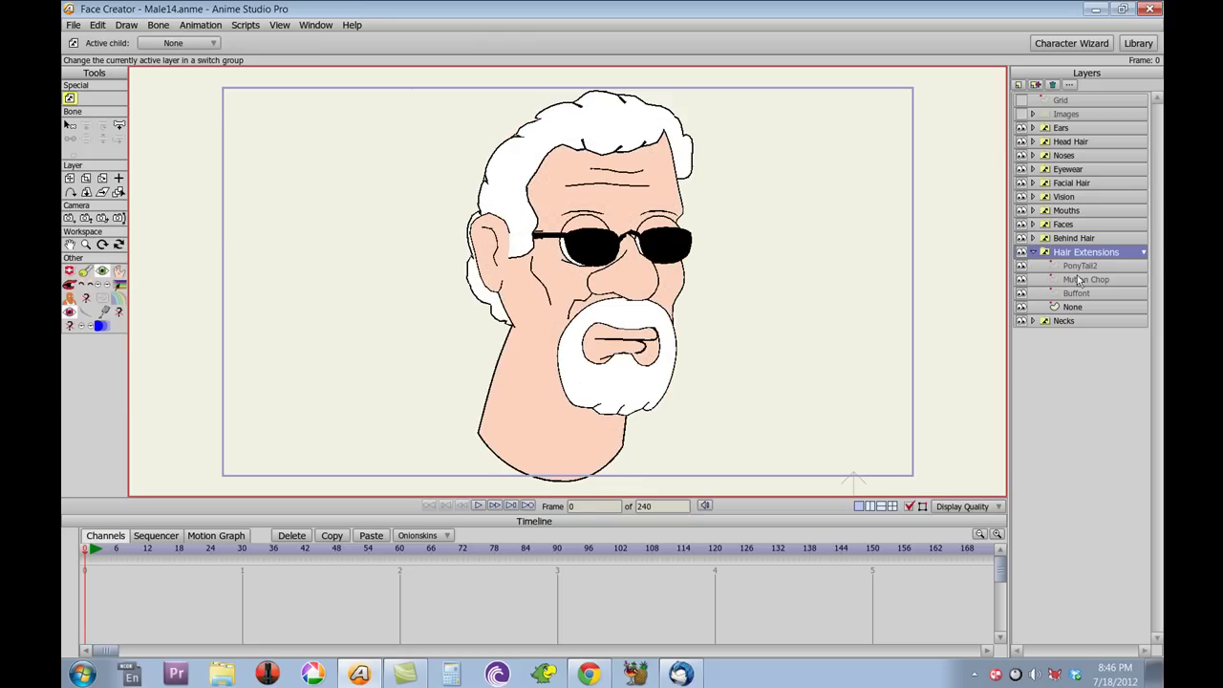
left_click(1098, 268)
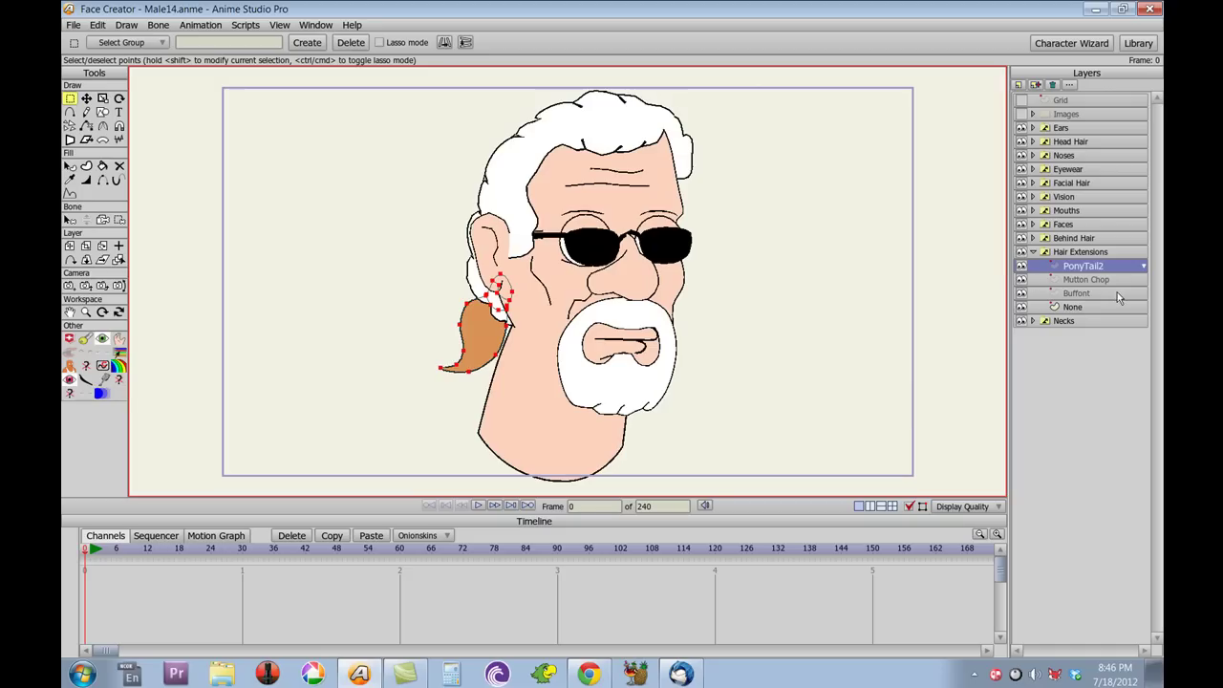
left_click(1033, 252)
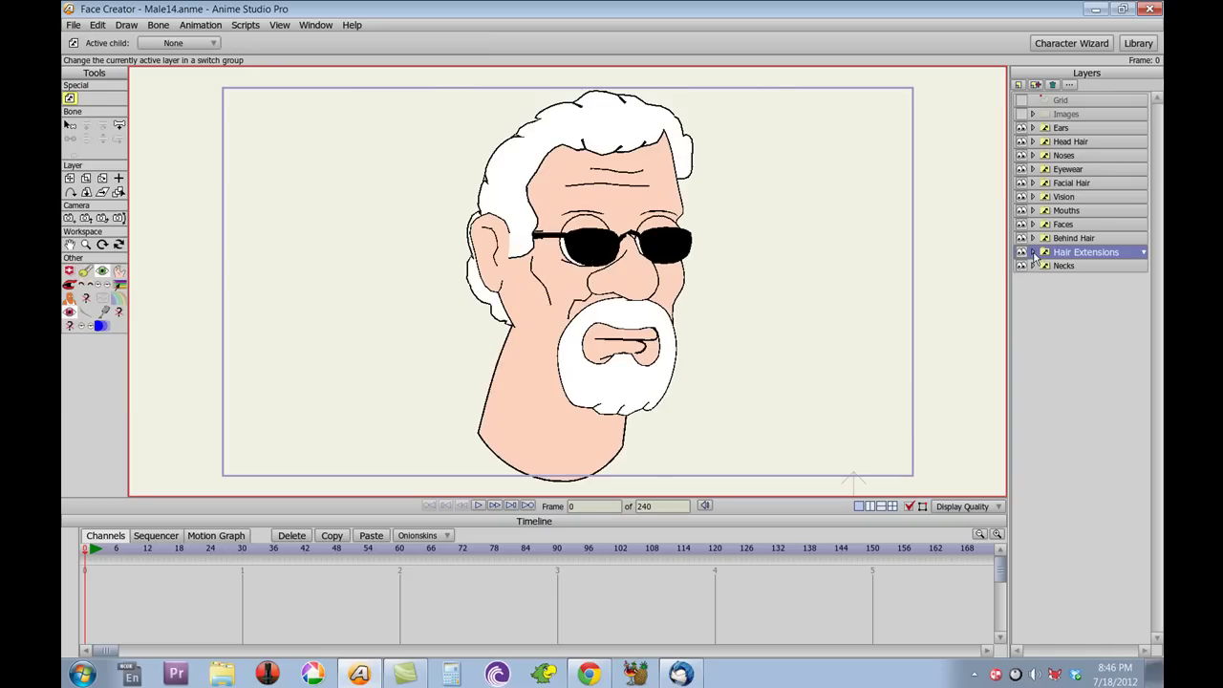
Switch the active layer of the Facial Hair group to Beard 14.
right_click(1071, 185)
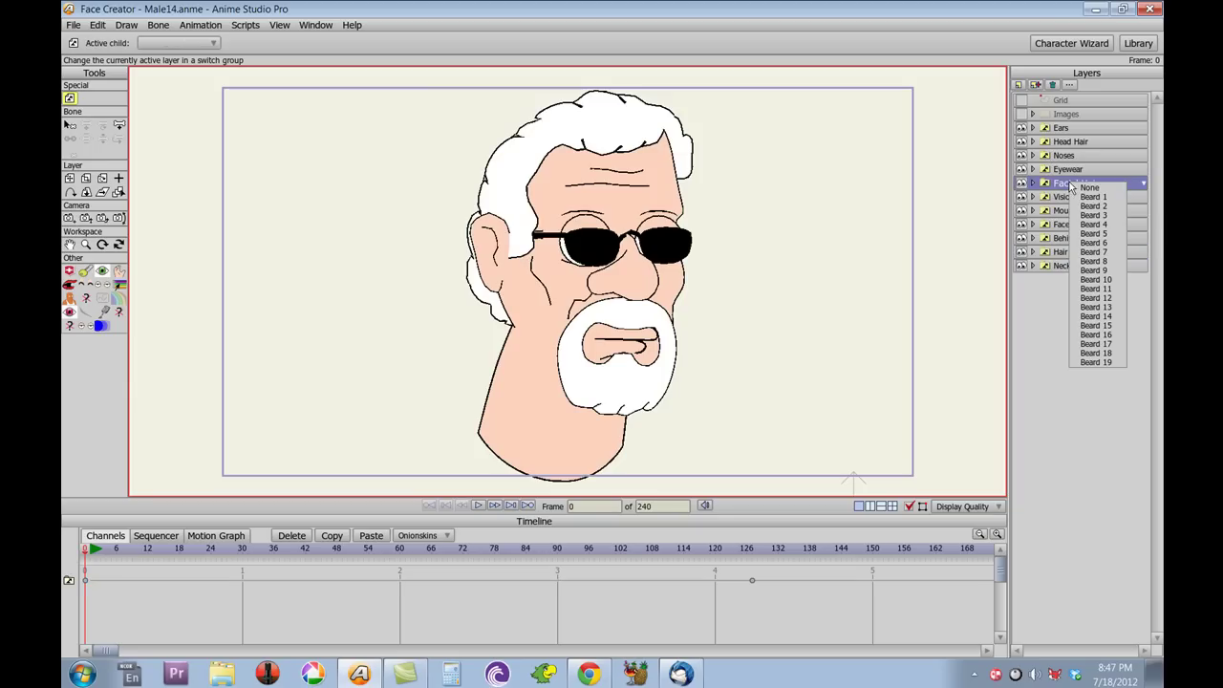
left_click(1111, 321)
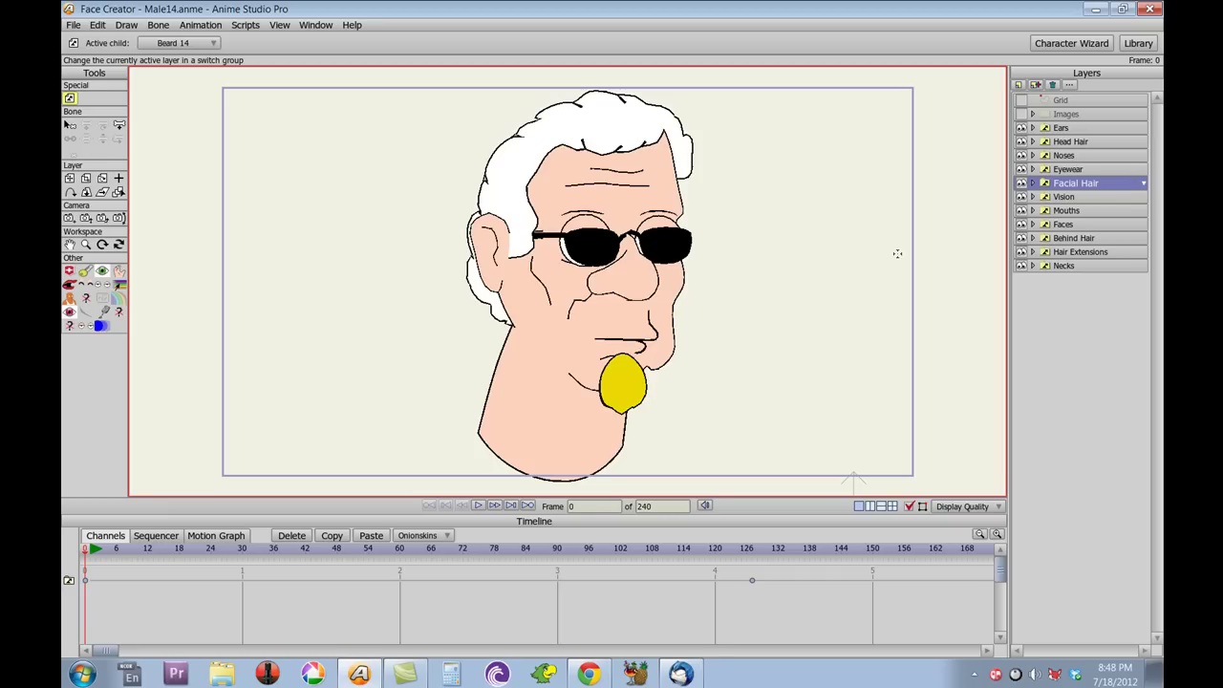
Generate a series of new face combinations with different hair, facial hair, eyewear, face shapes and necks.
left_click(897, 253)
left_click(897, 253)
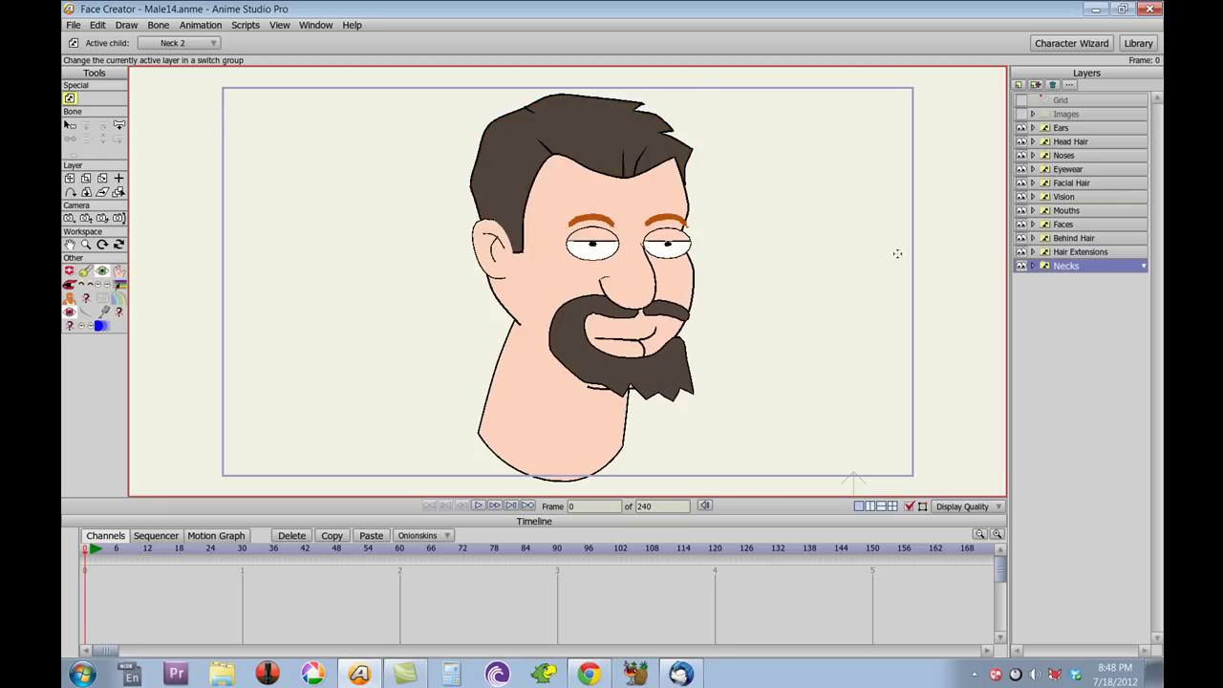
left_click(897, 253)
left_click(897, 254)
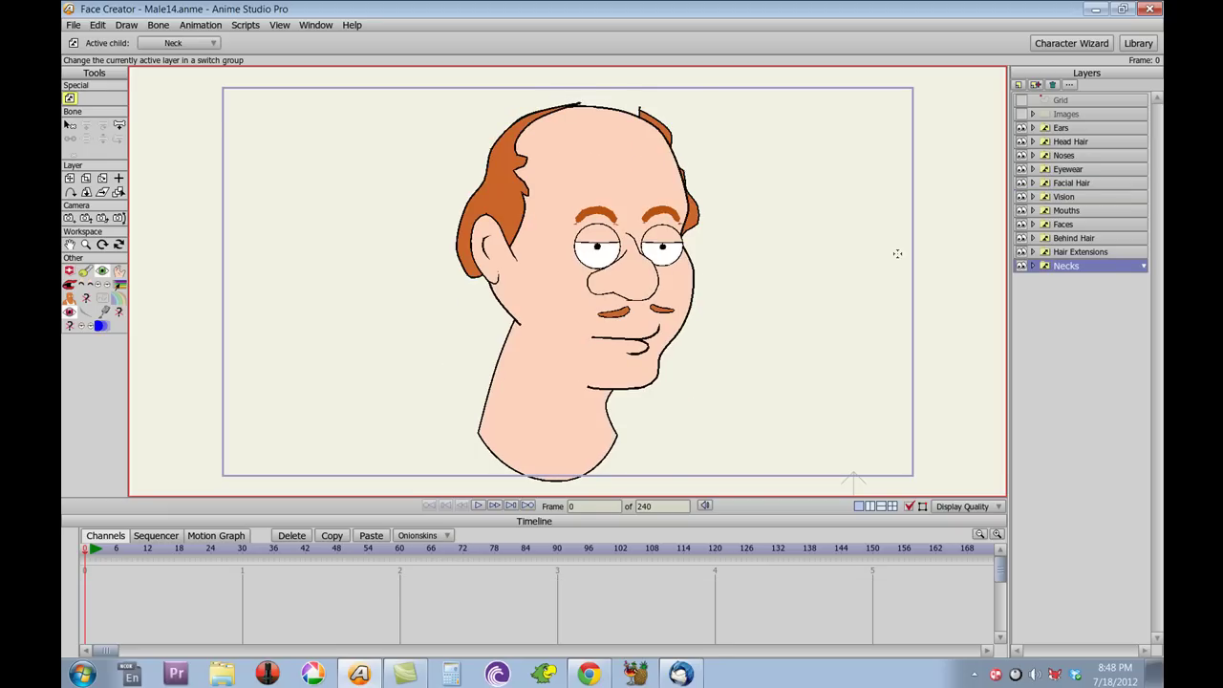
left_click(897, 253)
left_click(898, 253)
left_click(897, 253)
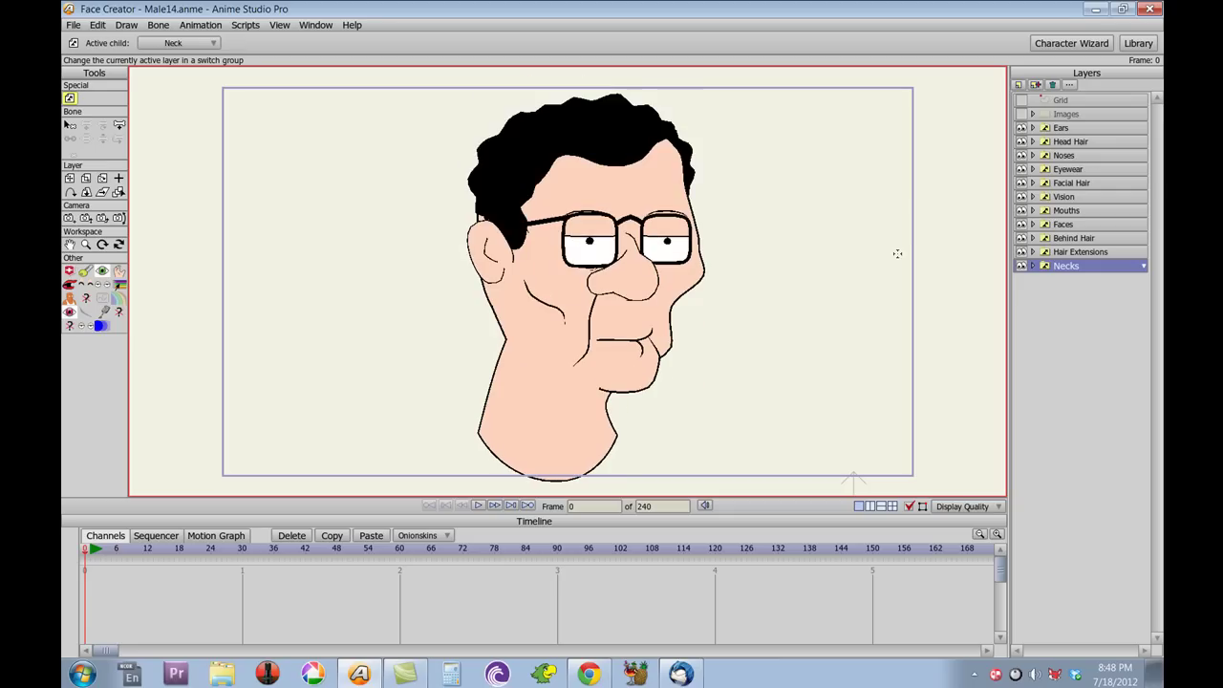
Generate random male faces repeatedly to go through varied combinations of hair, facial hair, eyewear, noses and necks.
left_click(897, 253)
left_click(897, 254)
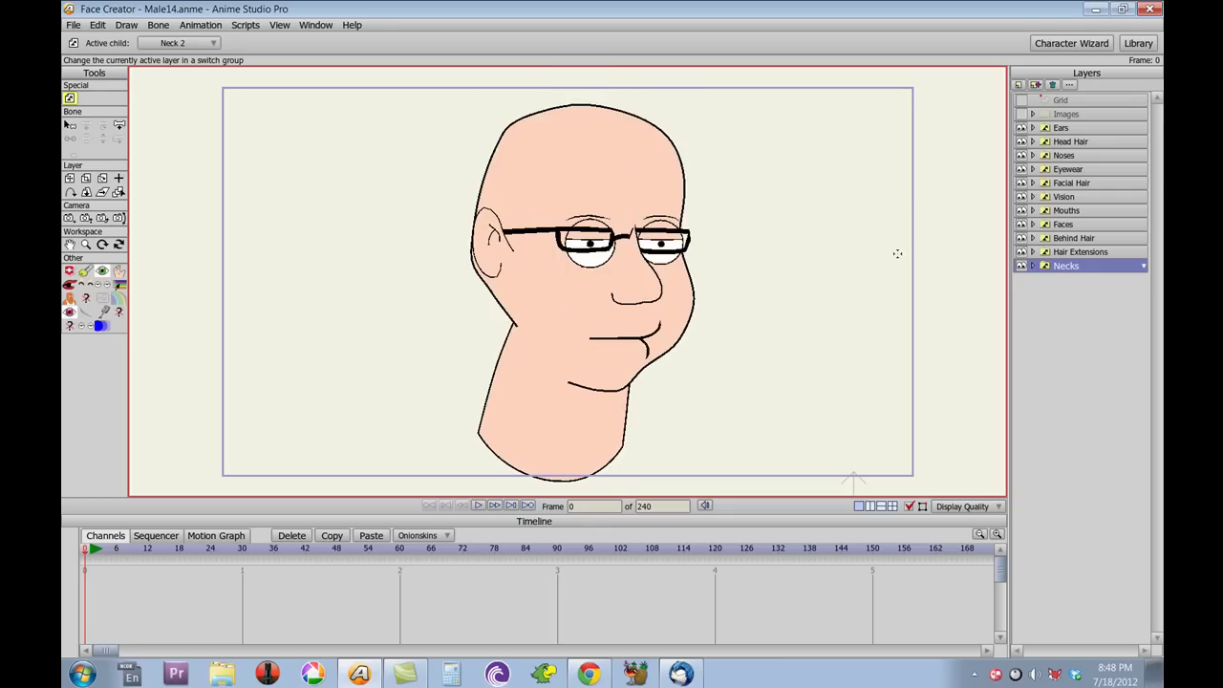
left_click(897, 253)
left_click(897, 254)
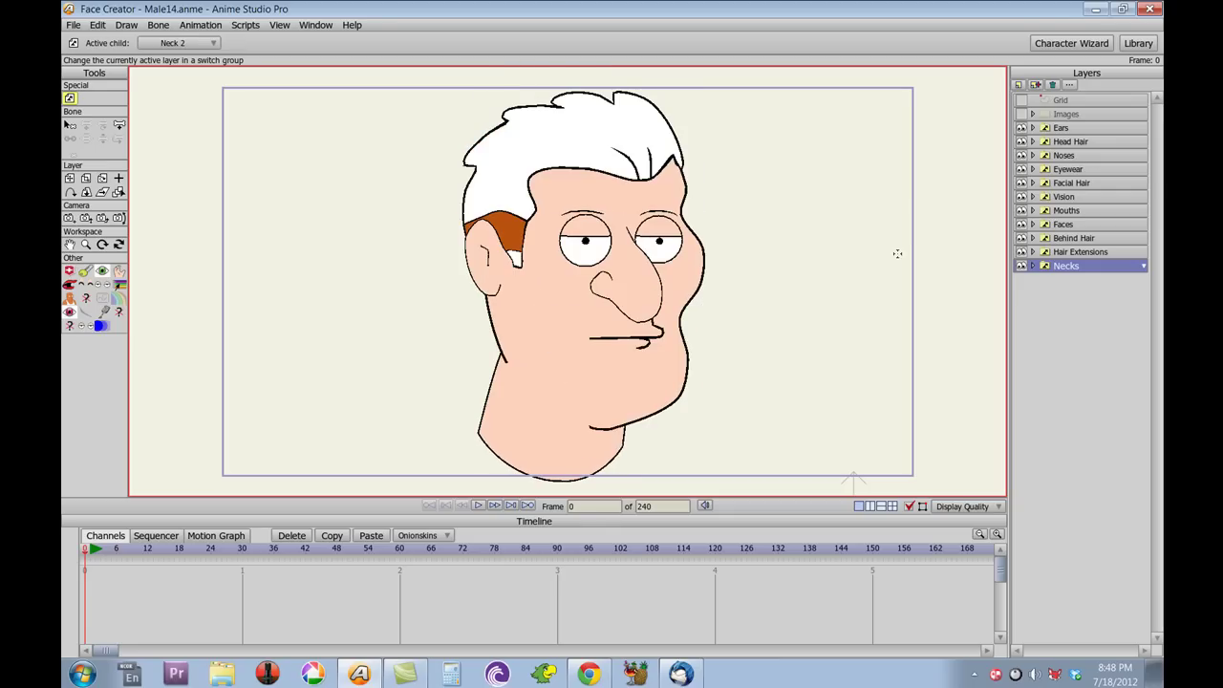
left_click(897, 253)
left_click(897, 253)
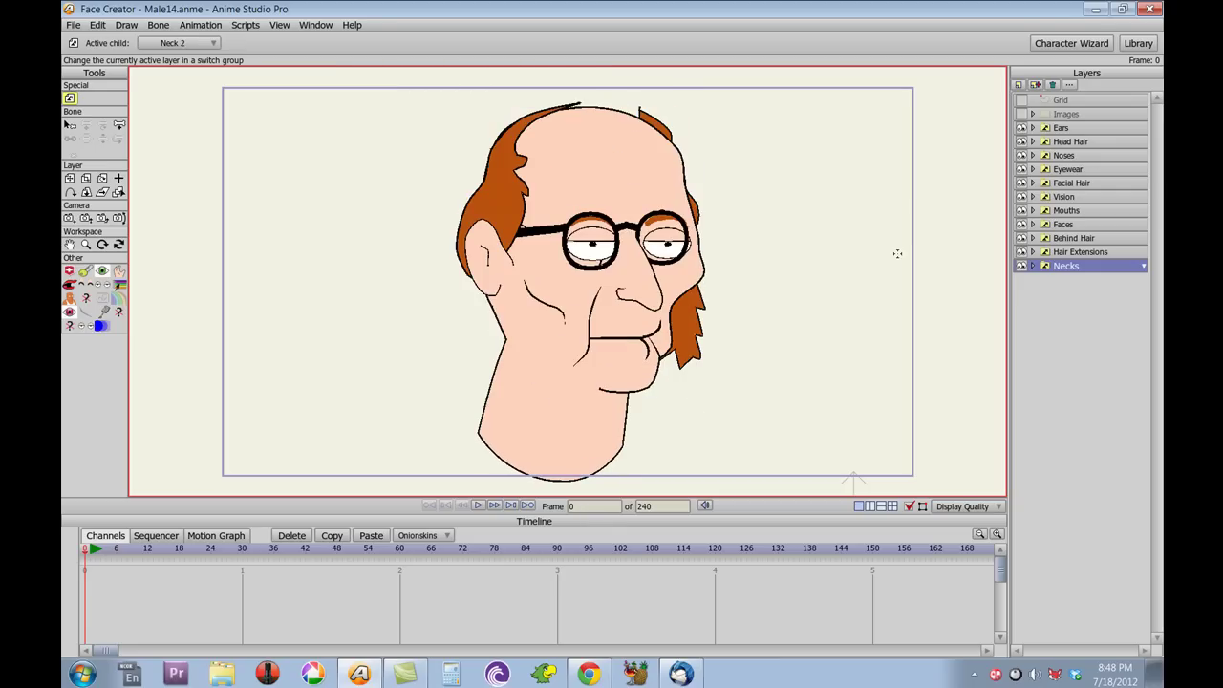
left_click(897, 253)
left_click(897, 253)
left_click(897, 253)
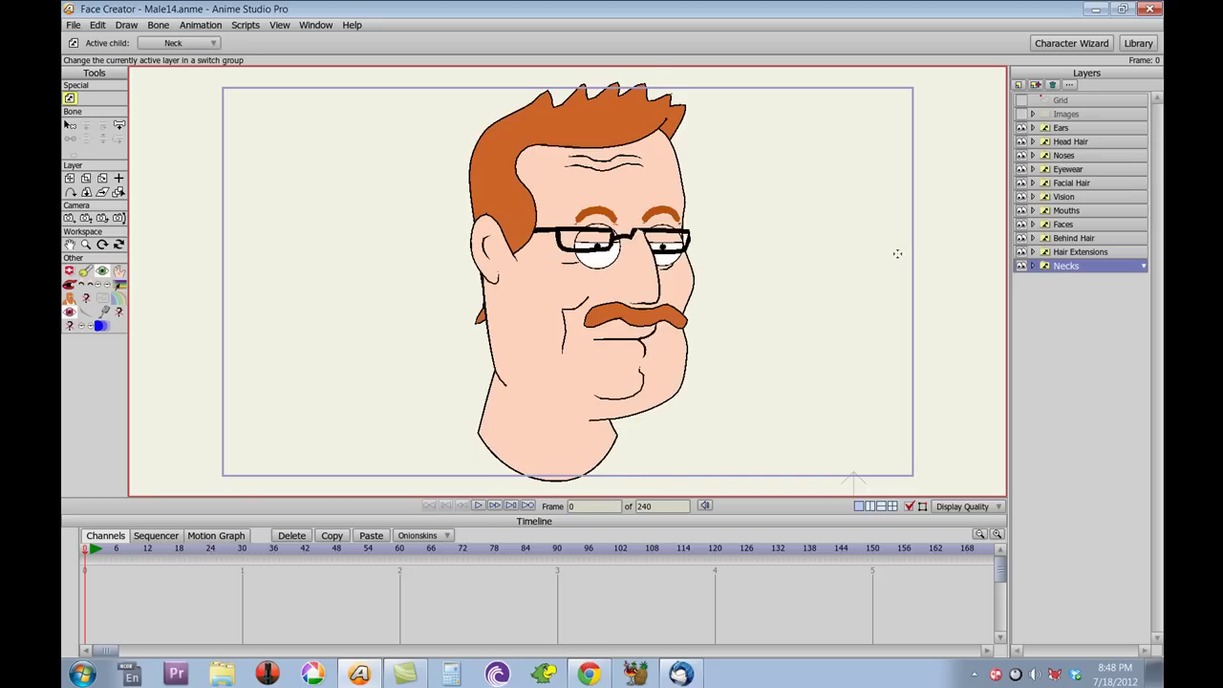
left_click(897, 253)
left_click(897, 254)
left_click(897, 253)
left_click(897, 253)
left_click(897, 254)
left_click(897, 253)
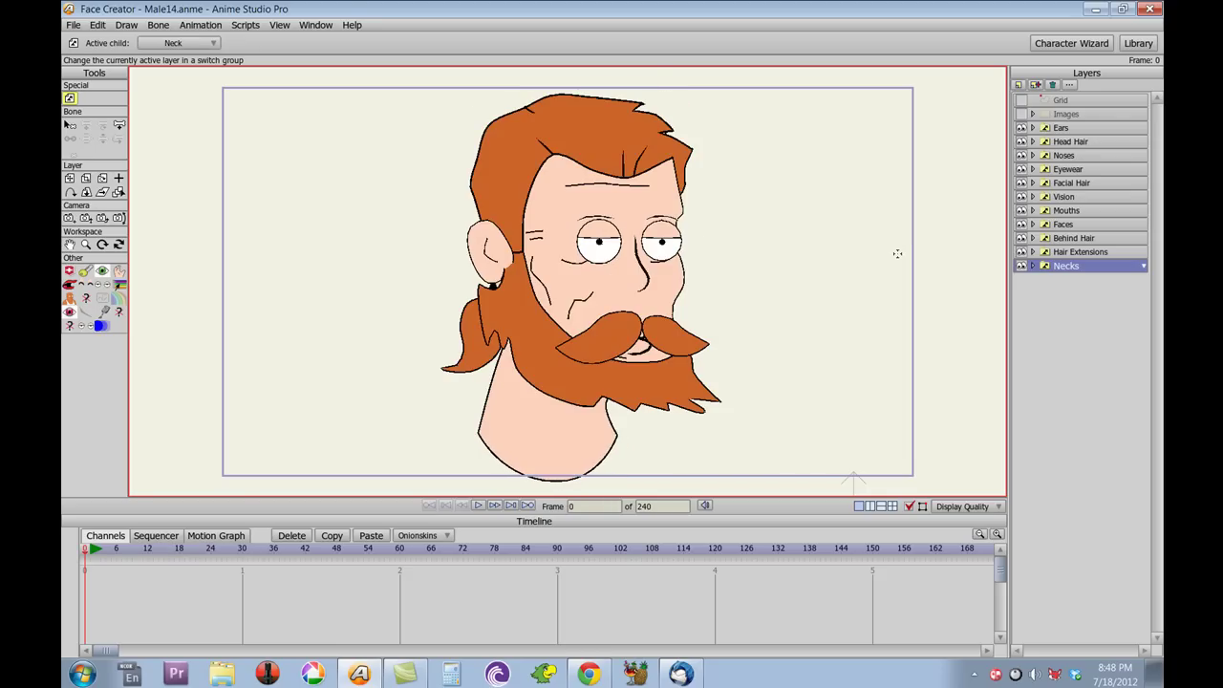
left_click(897, 253)
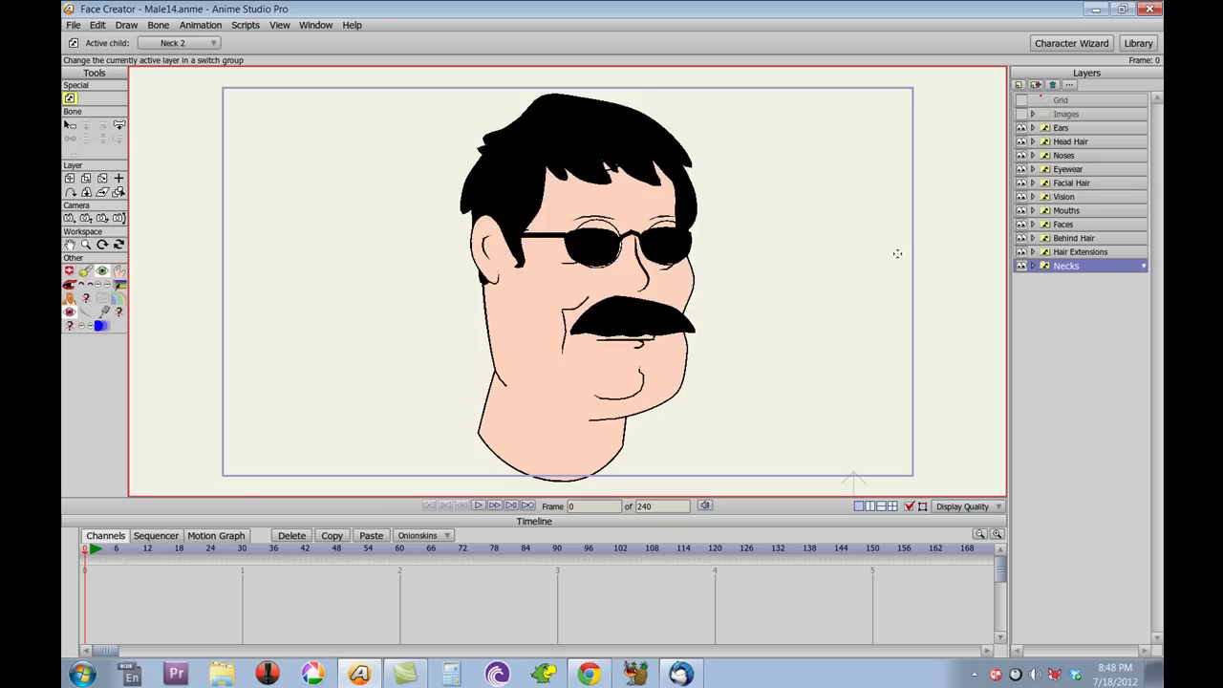
left_click(898, 253)
left_click(897, 253)
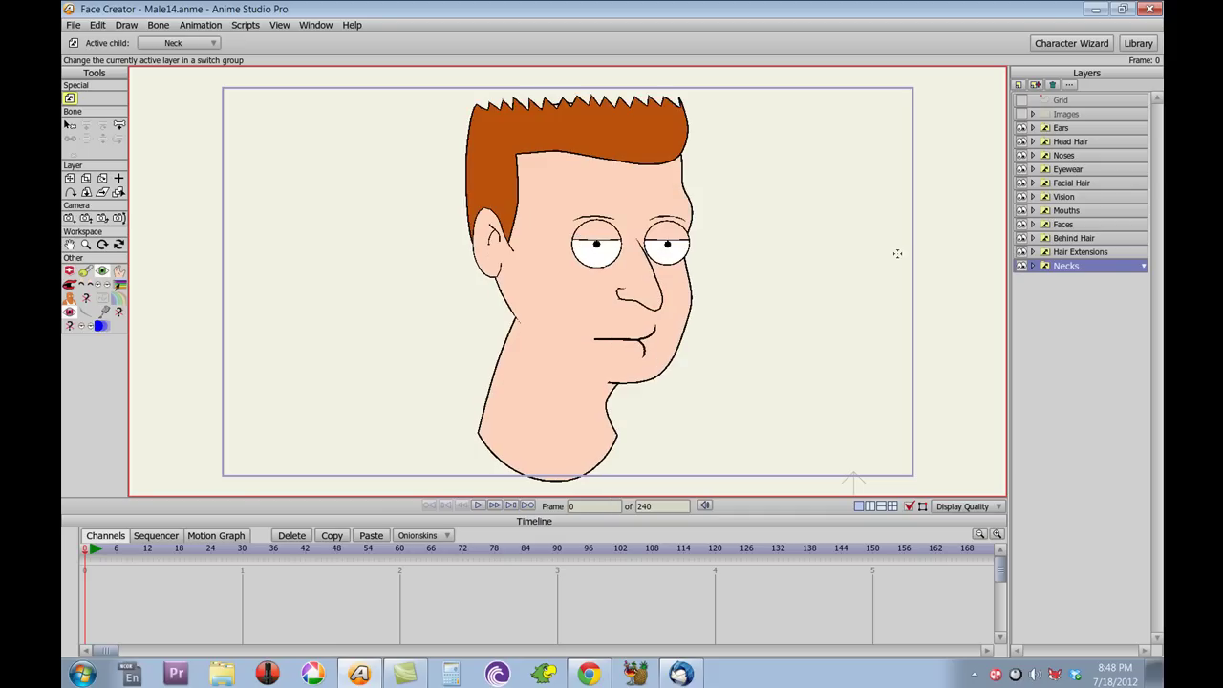
left_click(898, 253)
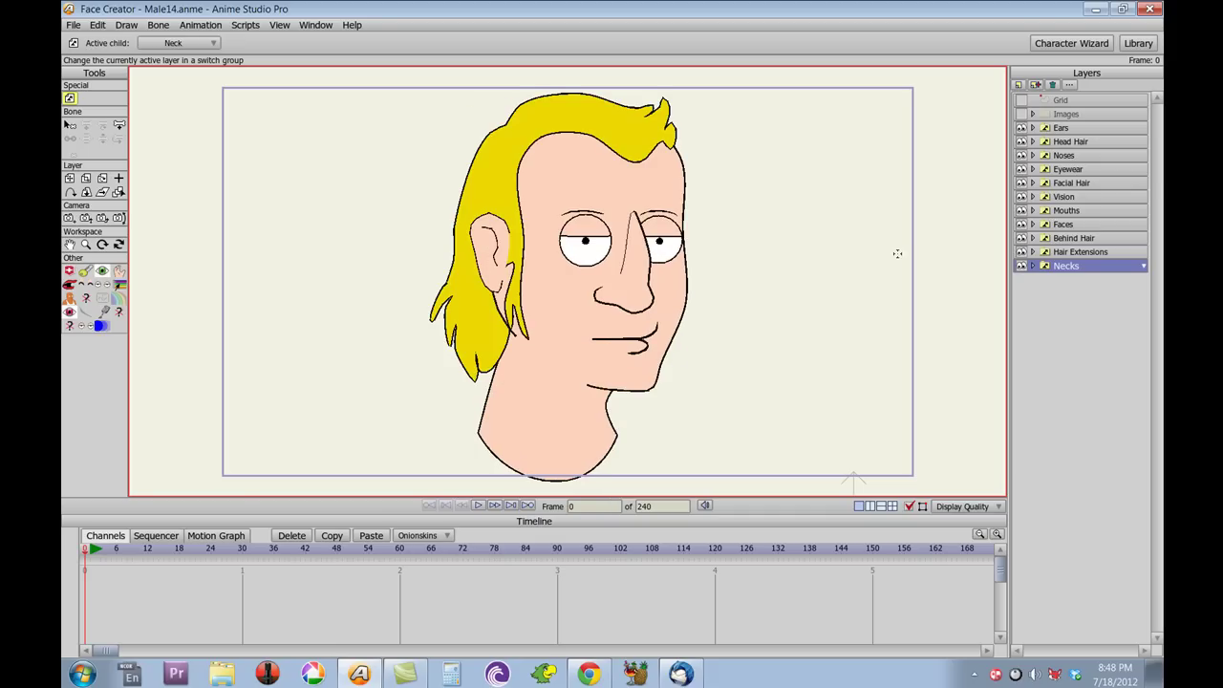
left_click(898, 253)
left_click(898, 253)
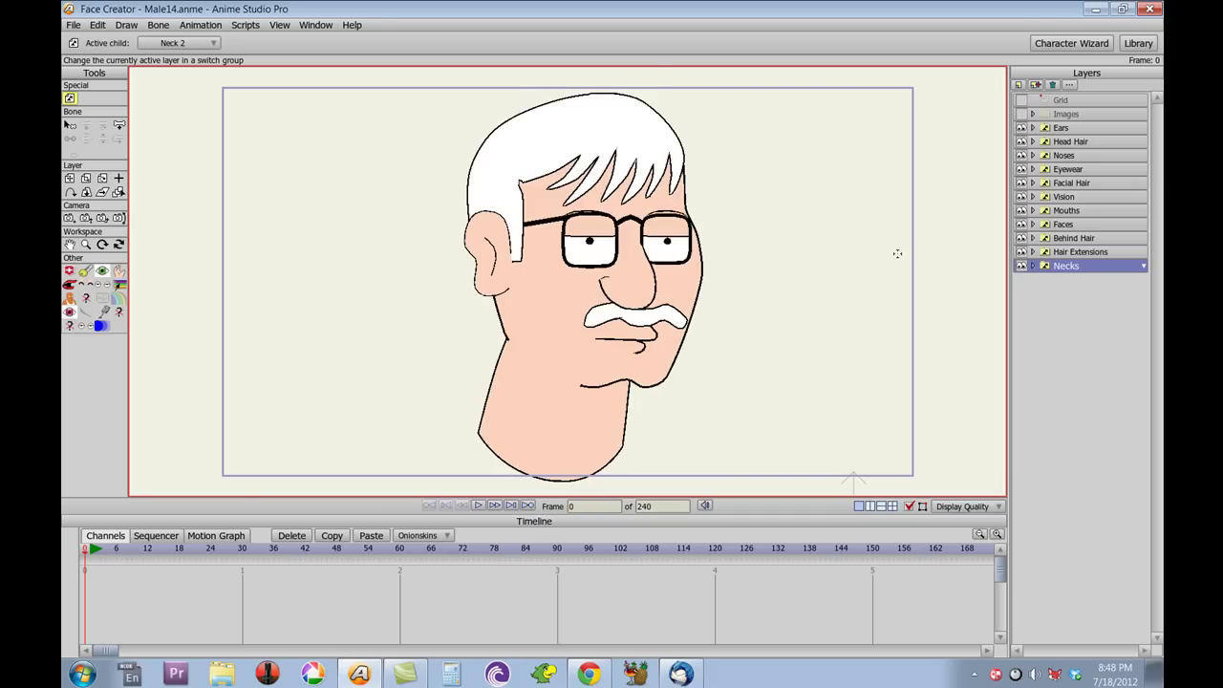
left_click(897, 253)
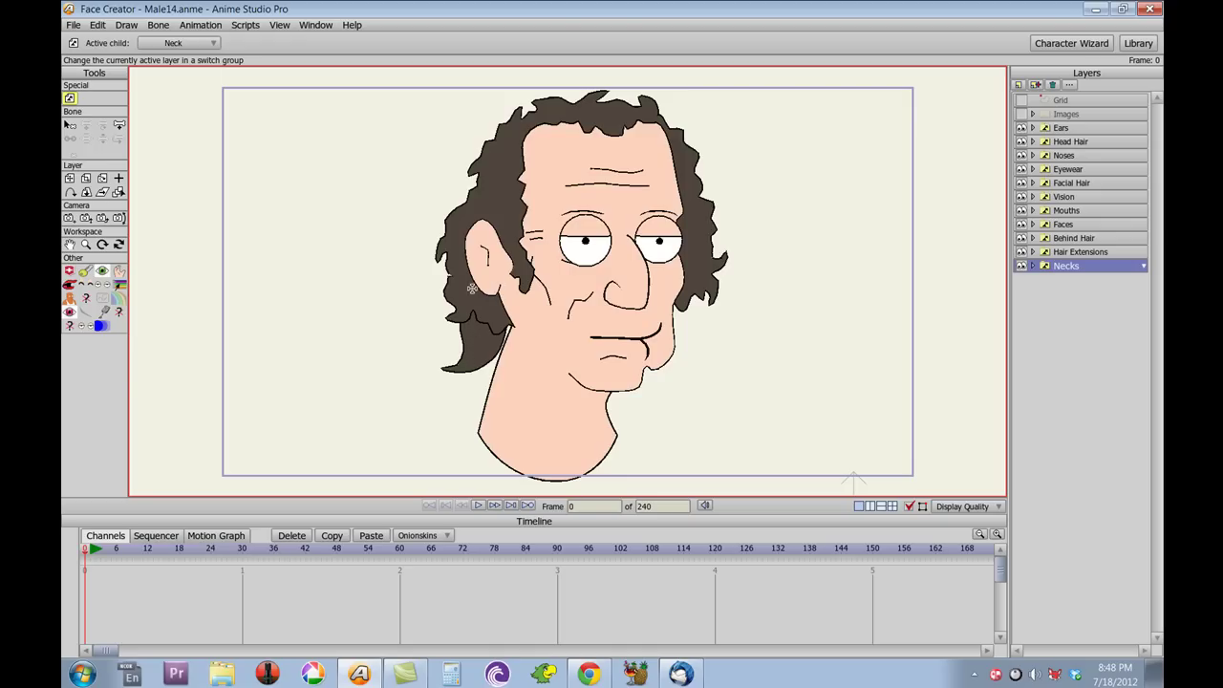
Toggle the visibility of the Hair Extensions group off and on, and generate further random faces for the character.
left_click(1021, 251)
left_click(1022, 252)
left_click(869, 271)
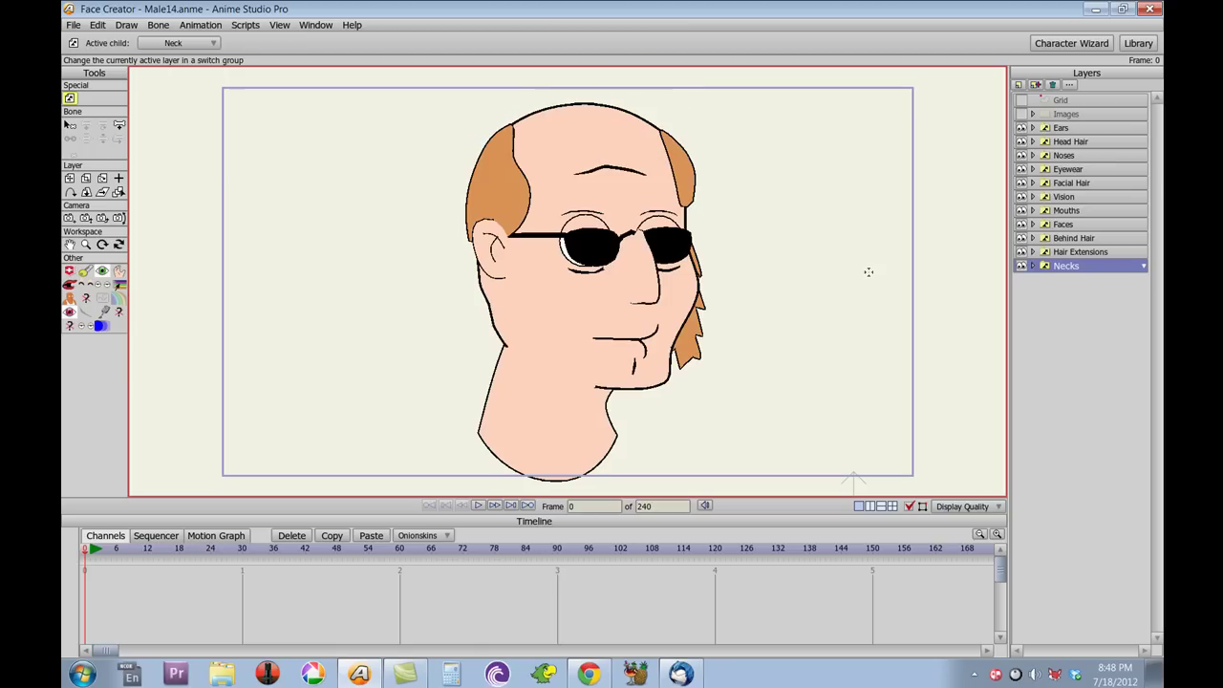
left_click(868, 272)
left_click(869, 271)
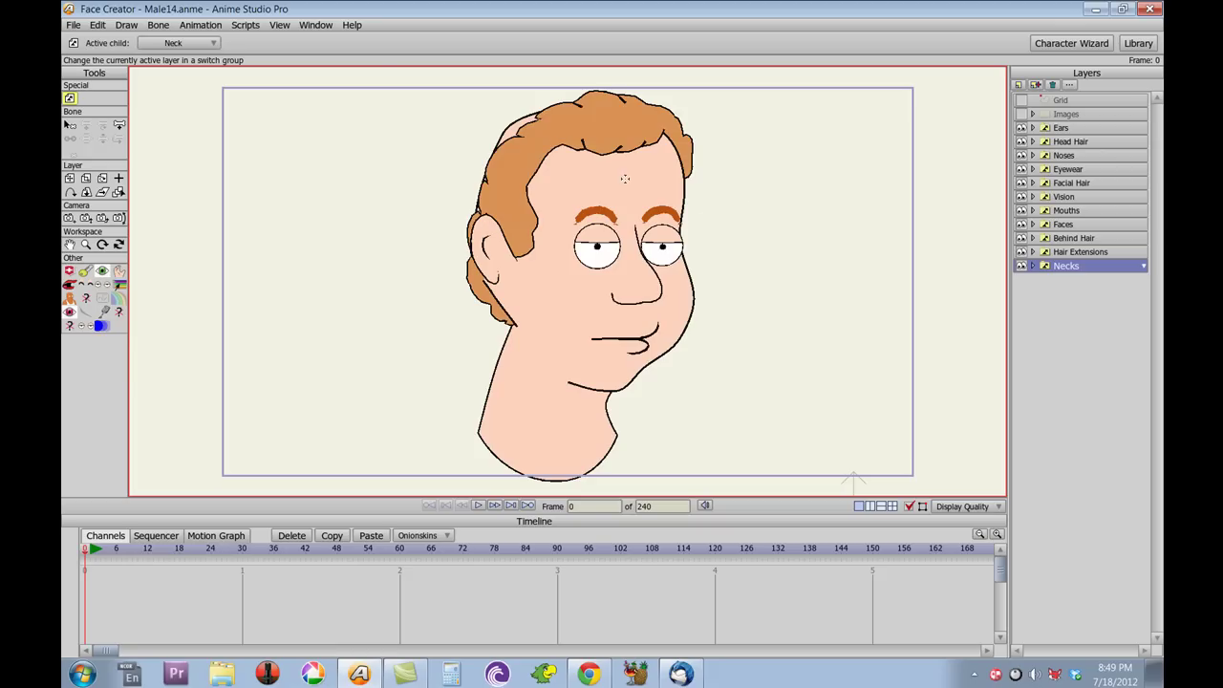
Run the Create Face File script on the current face with Joe as the character name.
left_click(248, 26)
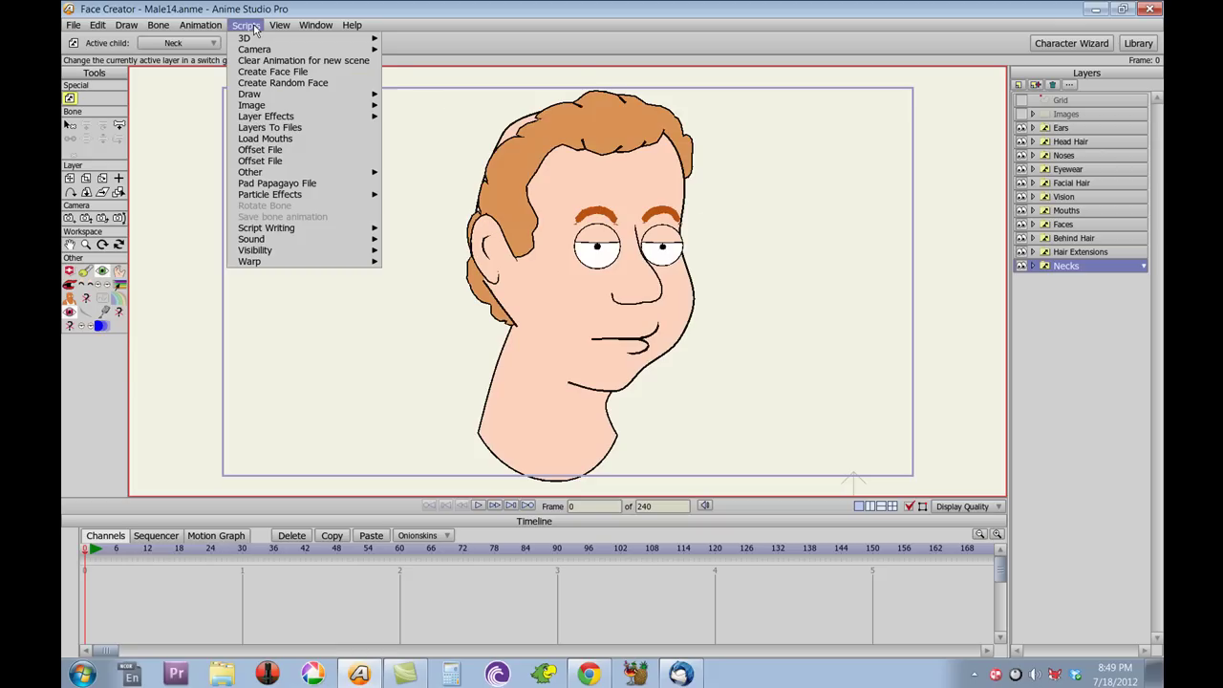
left_click(262, 75)
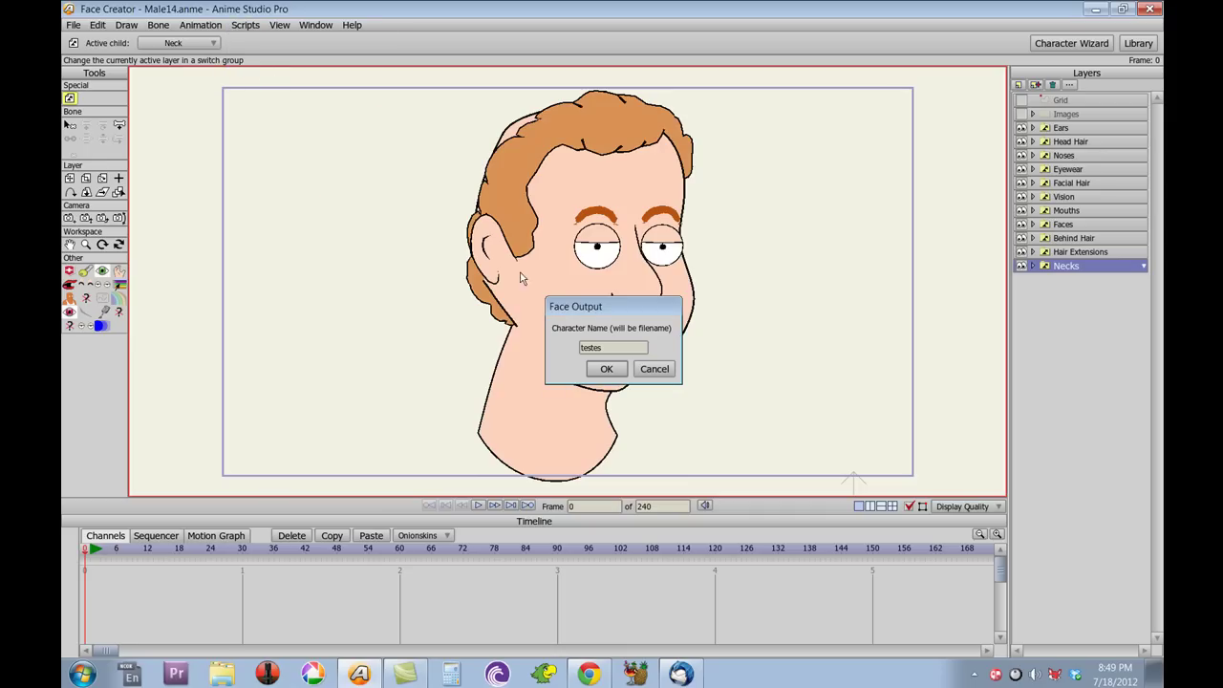
double_click(616, 350)
type("Joe")
key("Return")
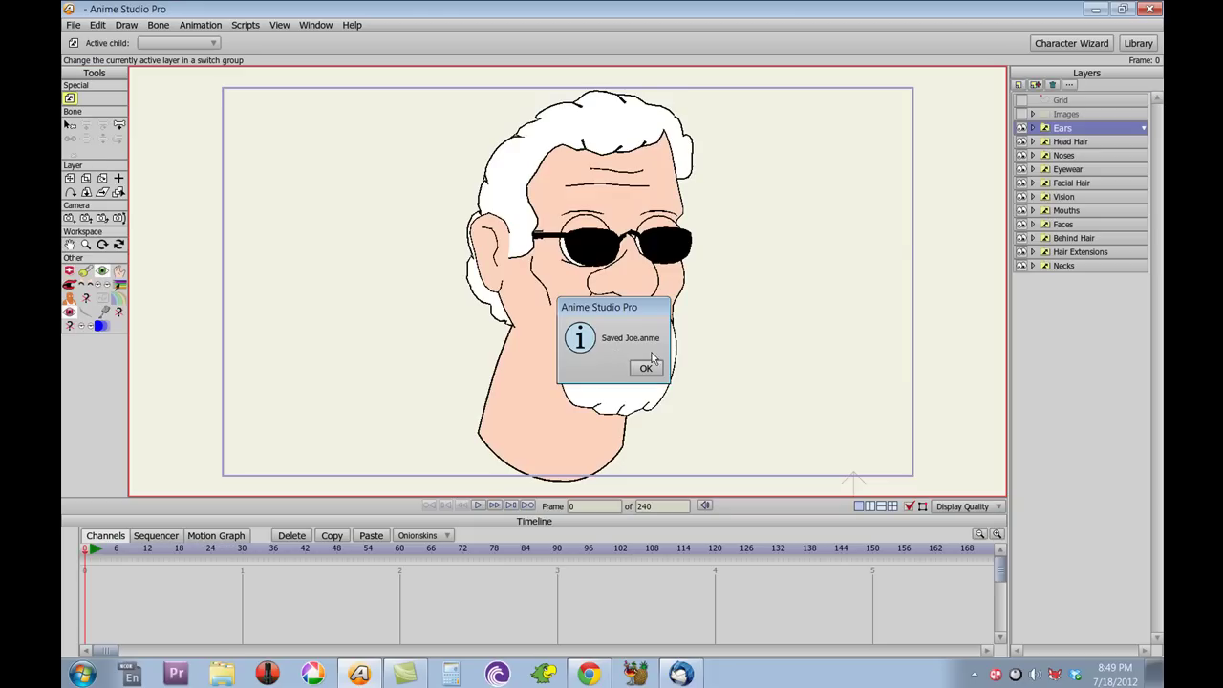
left_click(650, 370)
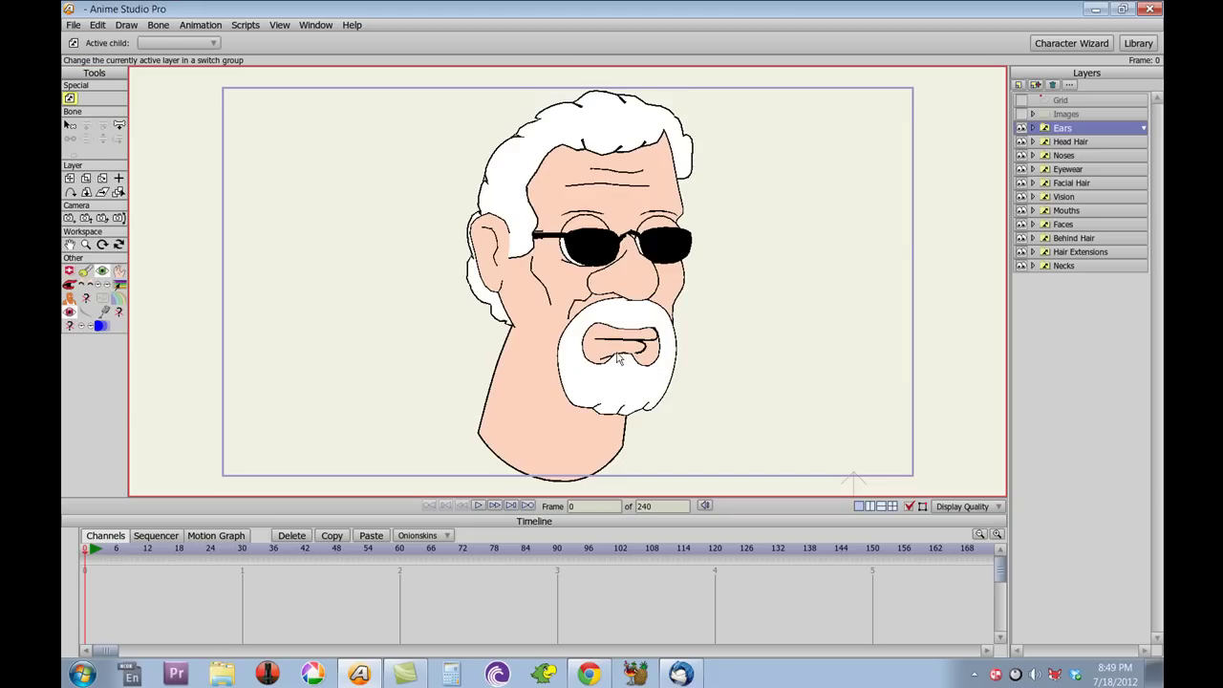
Open the exported character file Joe.anme.
left_click(75, 26)
left_click(82, 72)
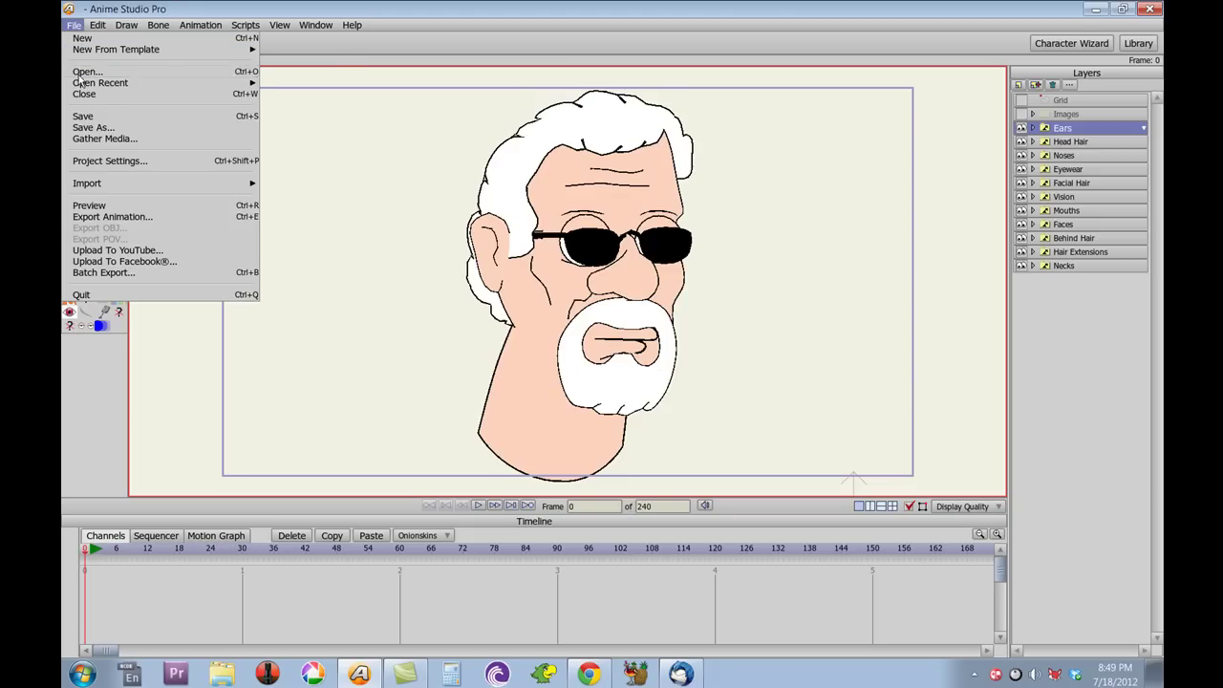
left_click_drag(892, 190, 896, 298)
double_click(406, 347)
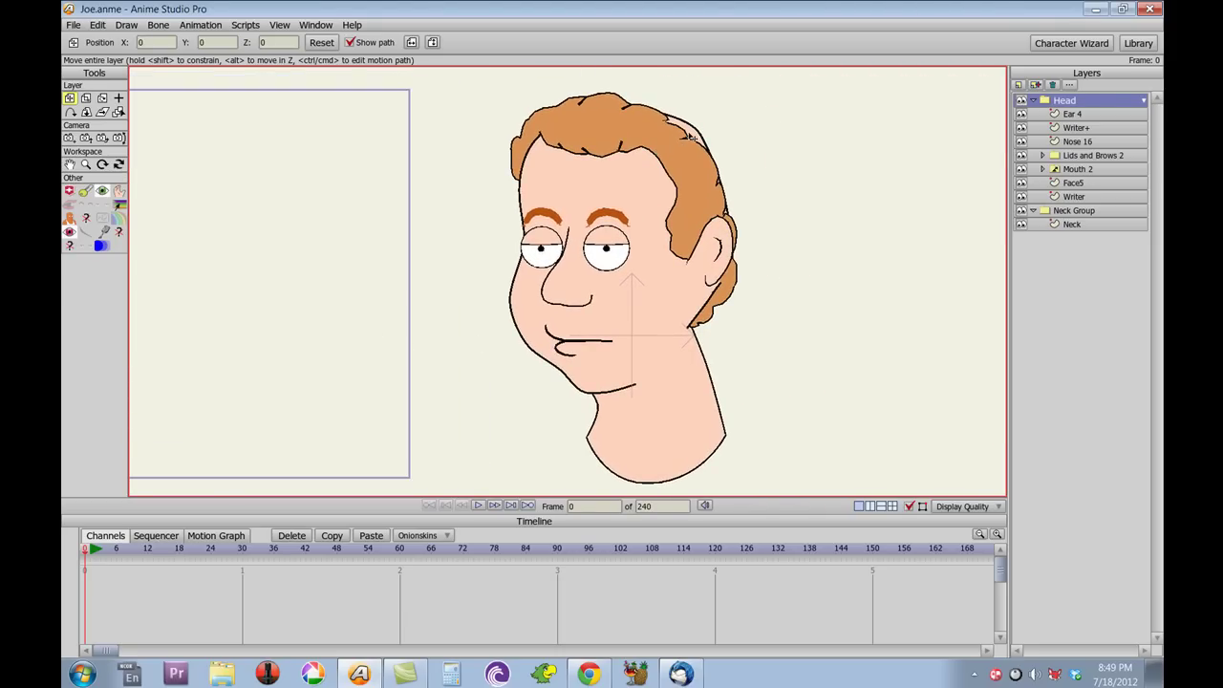
Move the outline points of the Face5 layer at the back of the head inward, under the hair and ear.
left_click(1090, 184)
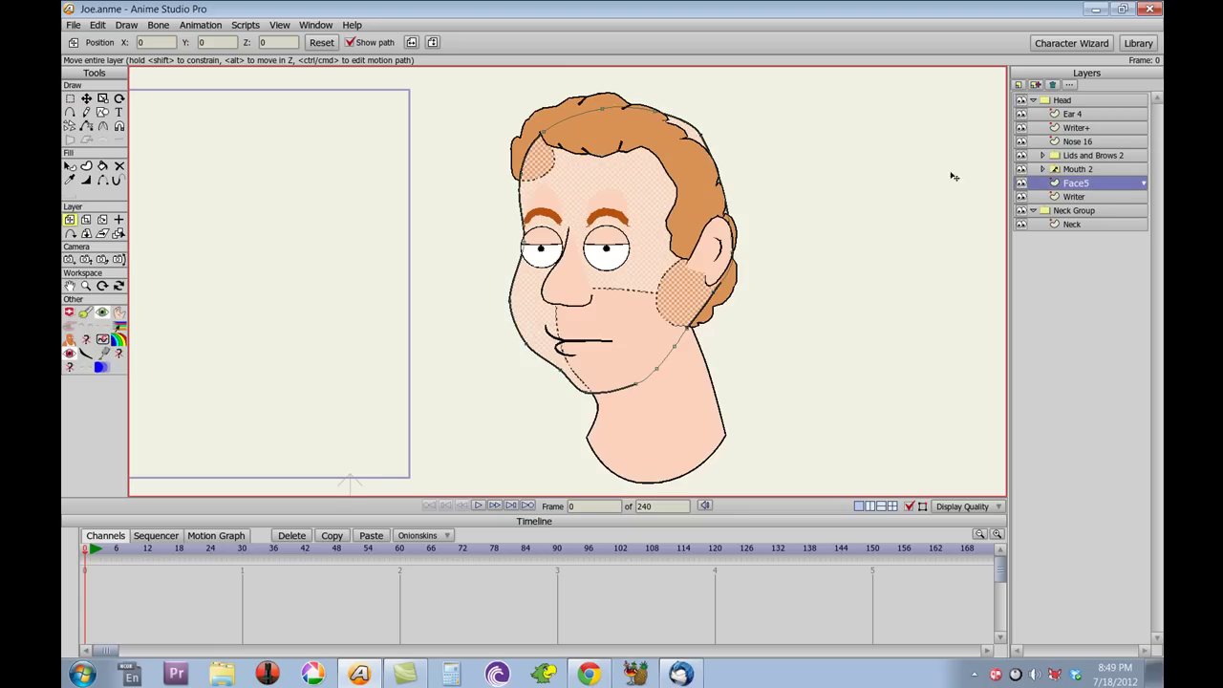
key("t")
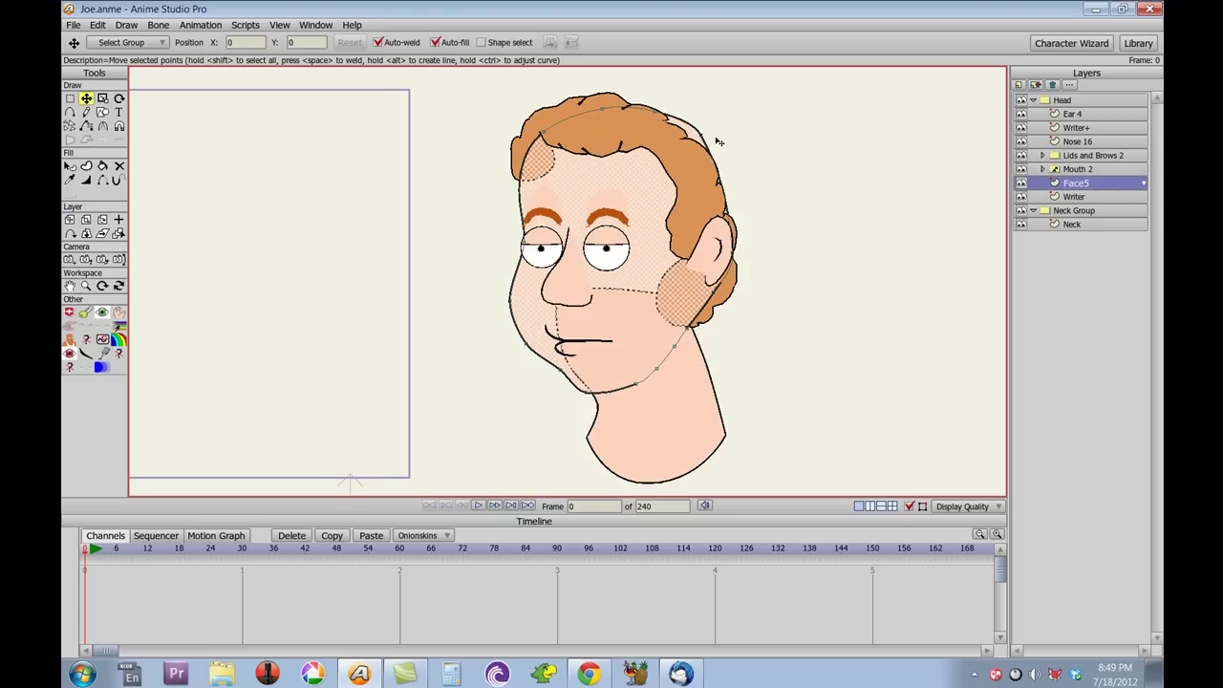
left_click_drag(718, 141, 681, 151)
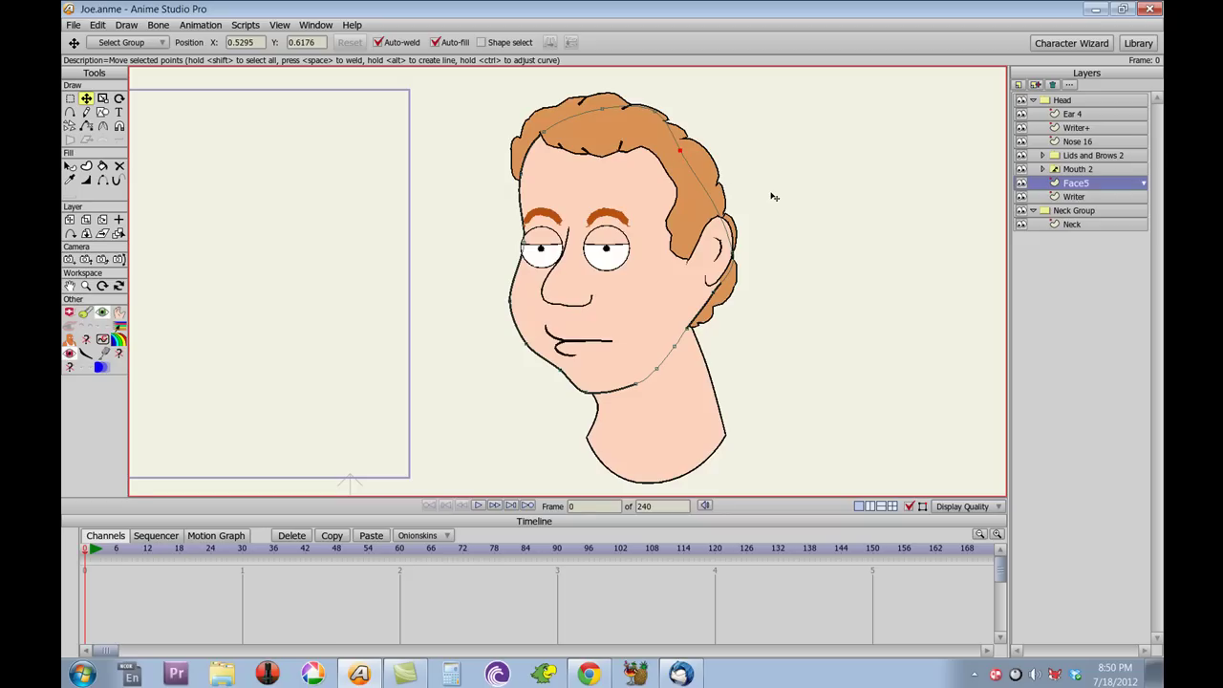
left_click_drag(819, 251, 863, 227)
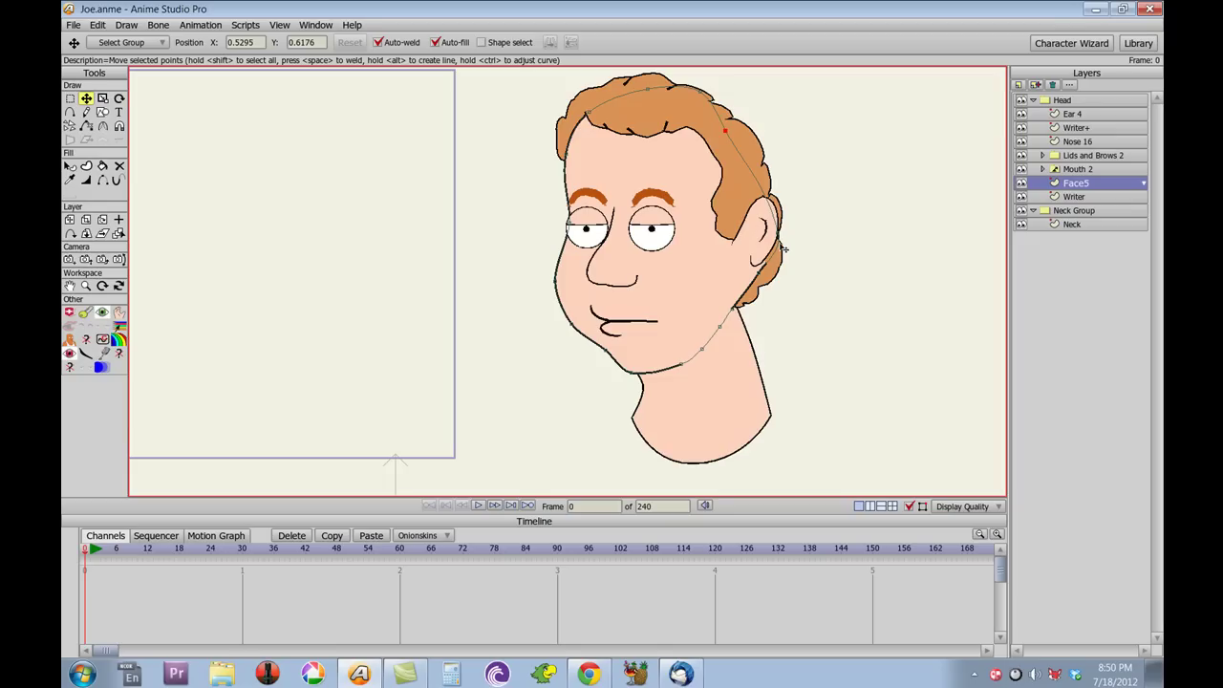
left_click_drag(783, 249, 777, 248)
left_click_drag(833, 269, 748, 277)
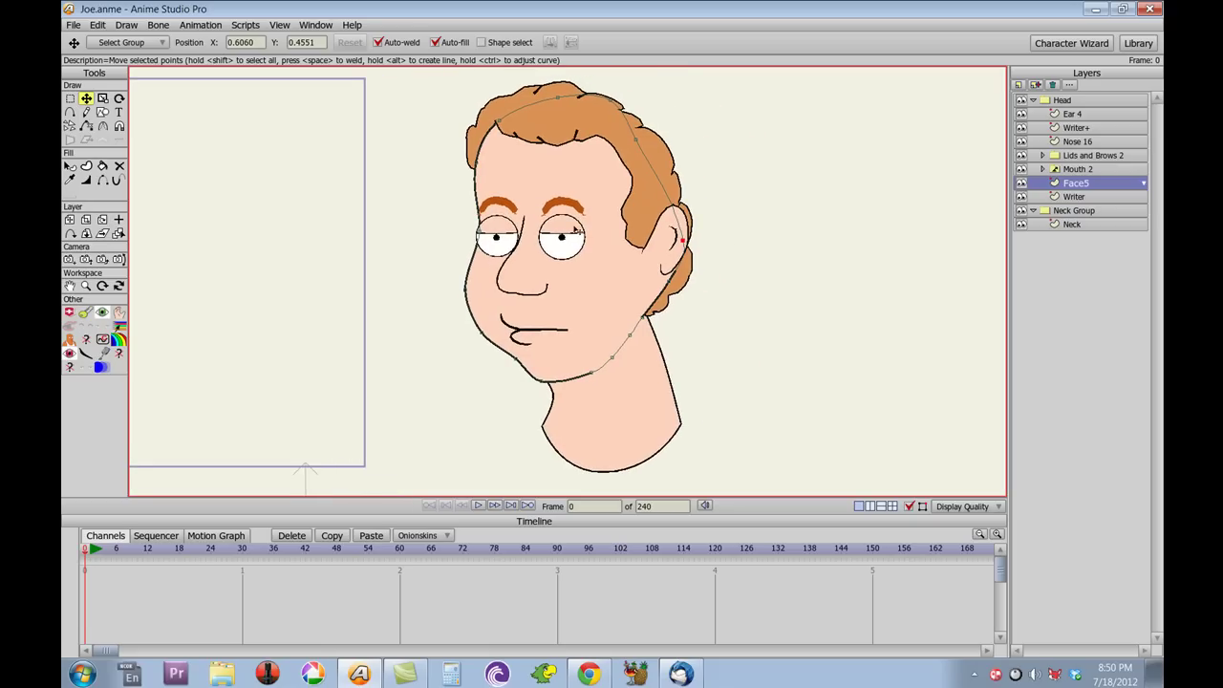
Collapse the Head and Neck Group layers, flip the Head group horizontally and flip it back.
left_click(1033, 100)
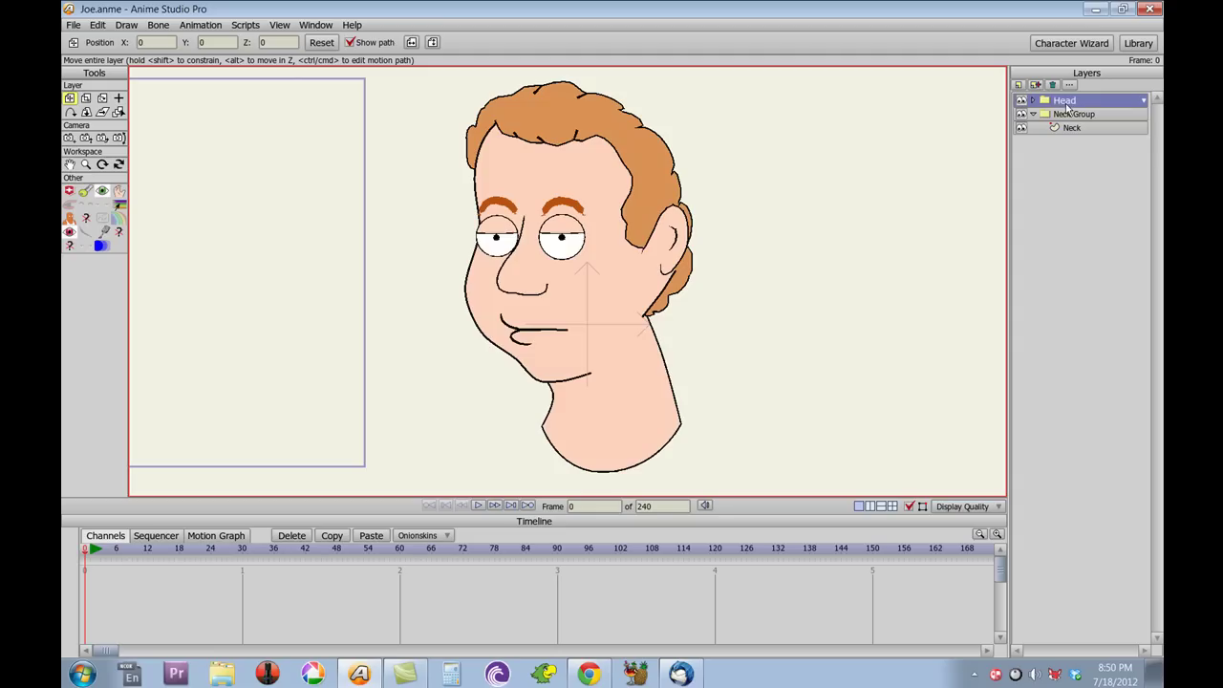
left_click(1032, 116)
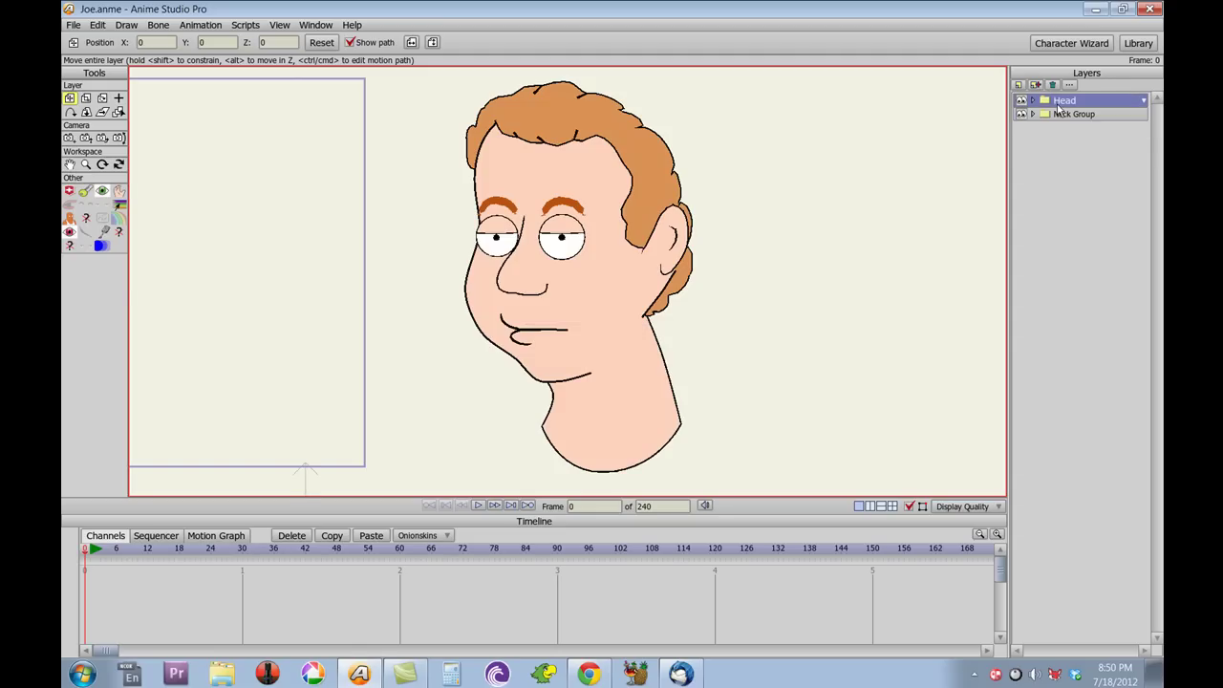
left_click(69, 137)
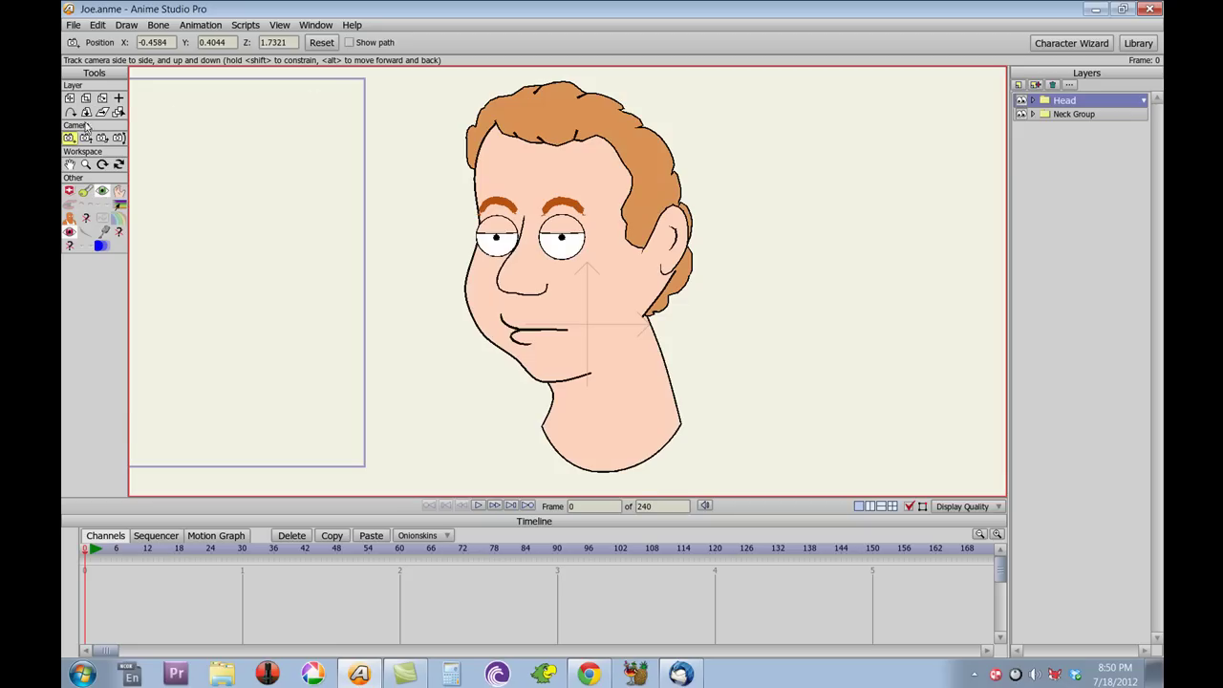
left_click(68, 98)
left_click(412, 42)
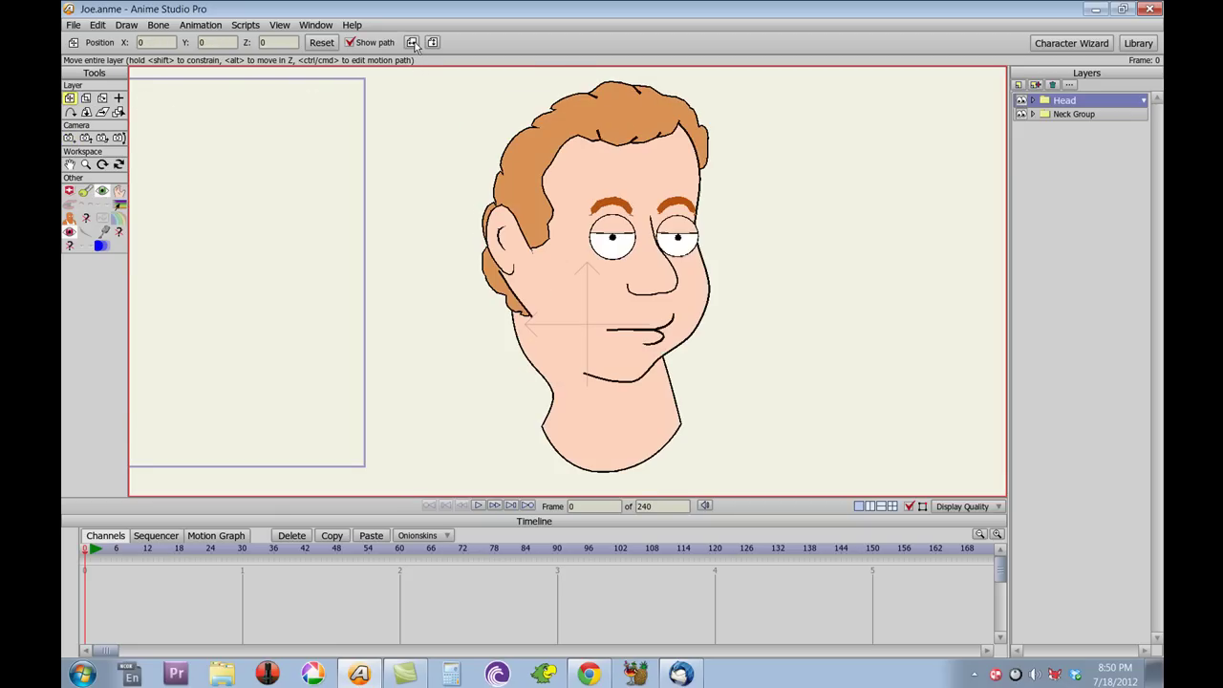
left_click(412, 42)
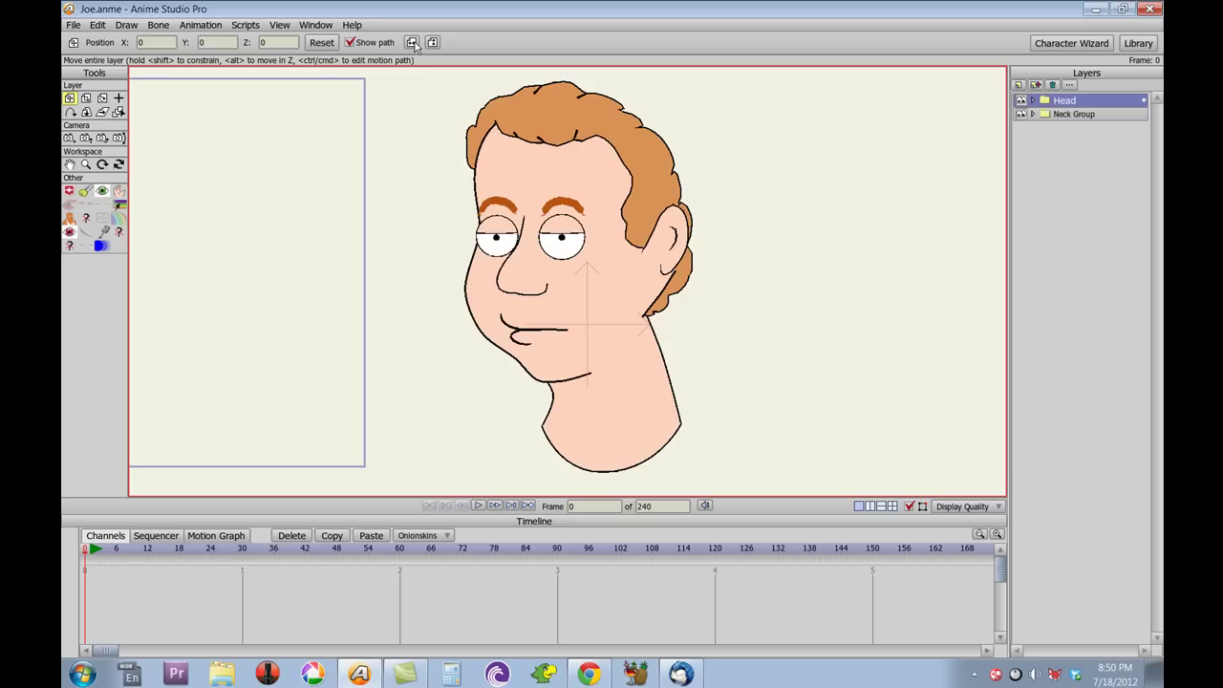
Expand the Head group and switch the Mouth 2 layer to a mouth shape with clenched teeth.
left_click(1033, 101)
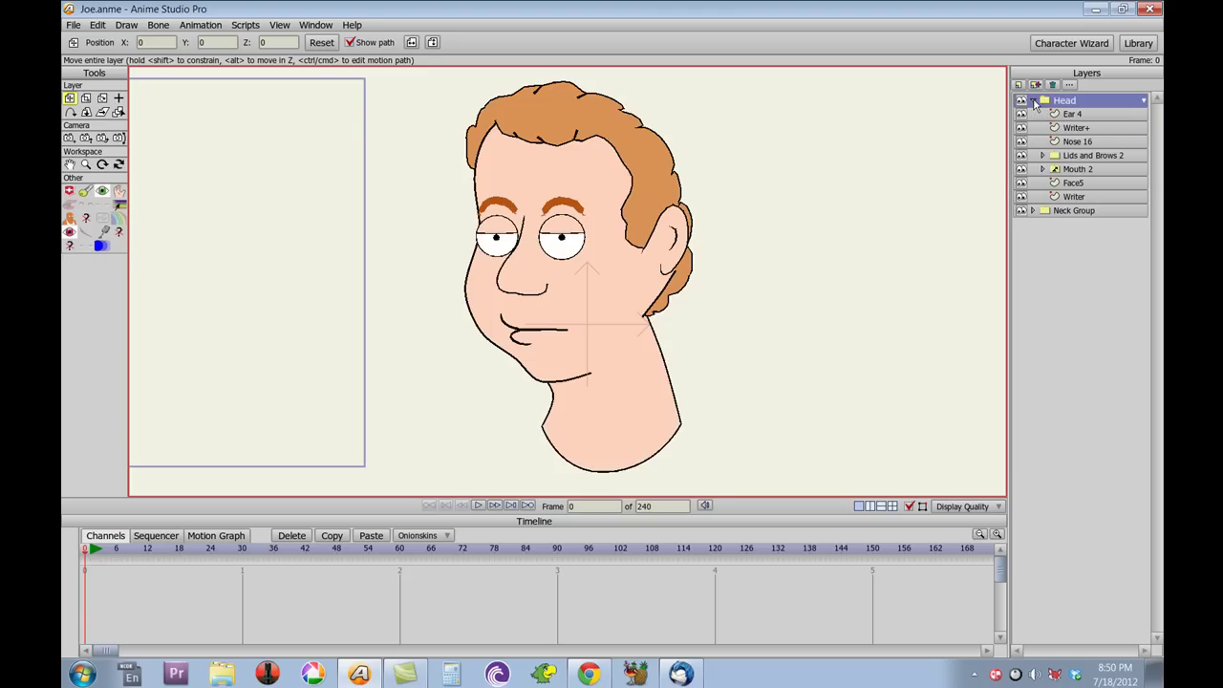
right_click(1081, 169)
left_click(1096, 188)
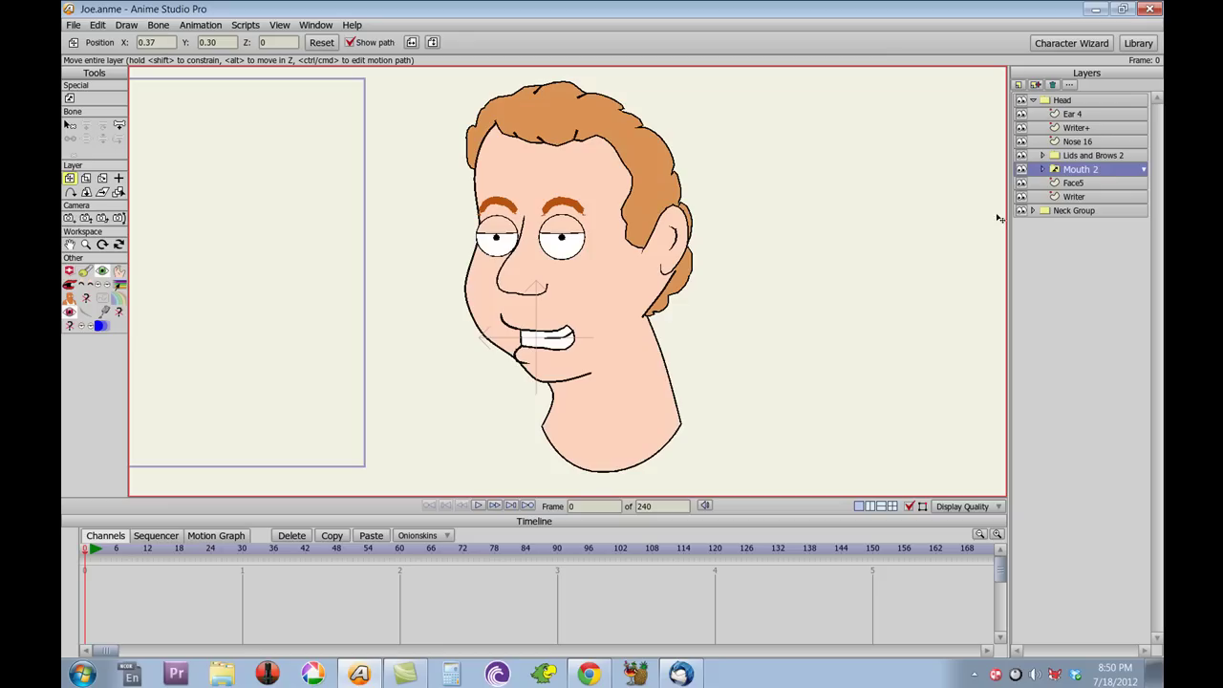
Expand the Lids and Brows 2 group and switch its Eyebrows layer to the Scared expression.
left_click(1043, 155)
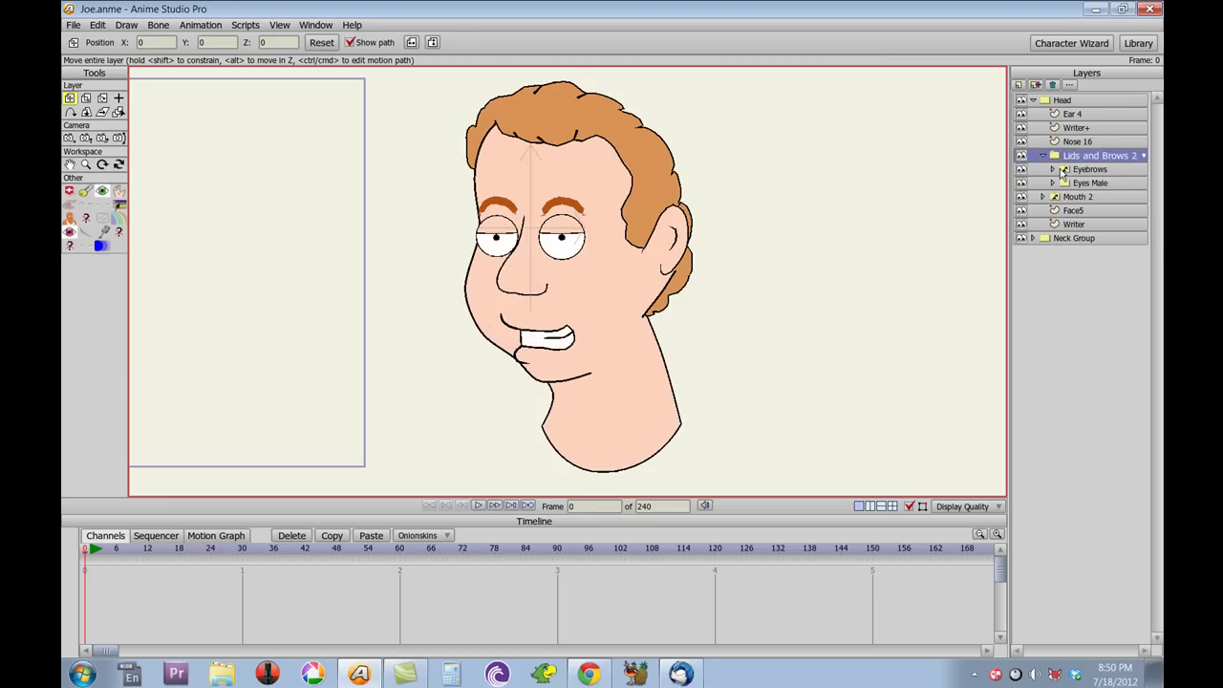
left_click(1080, 173)
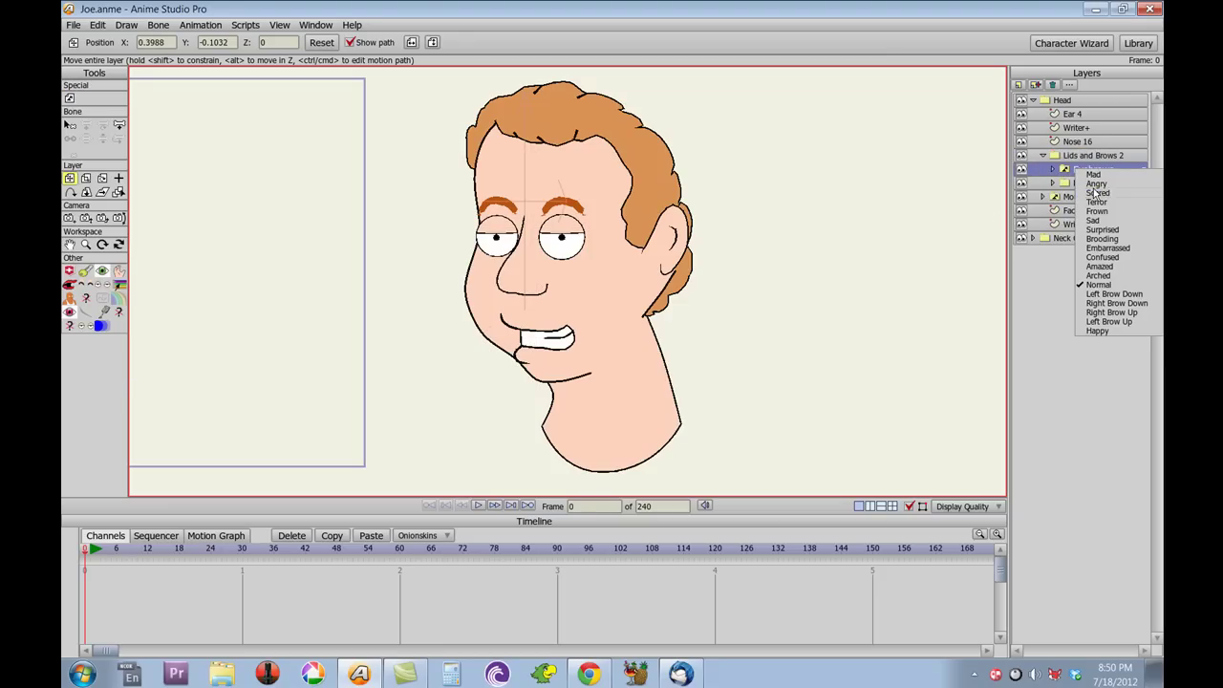
left_click(1096, 194)
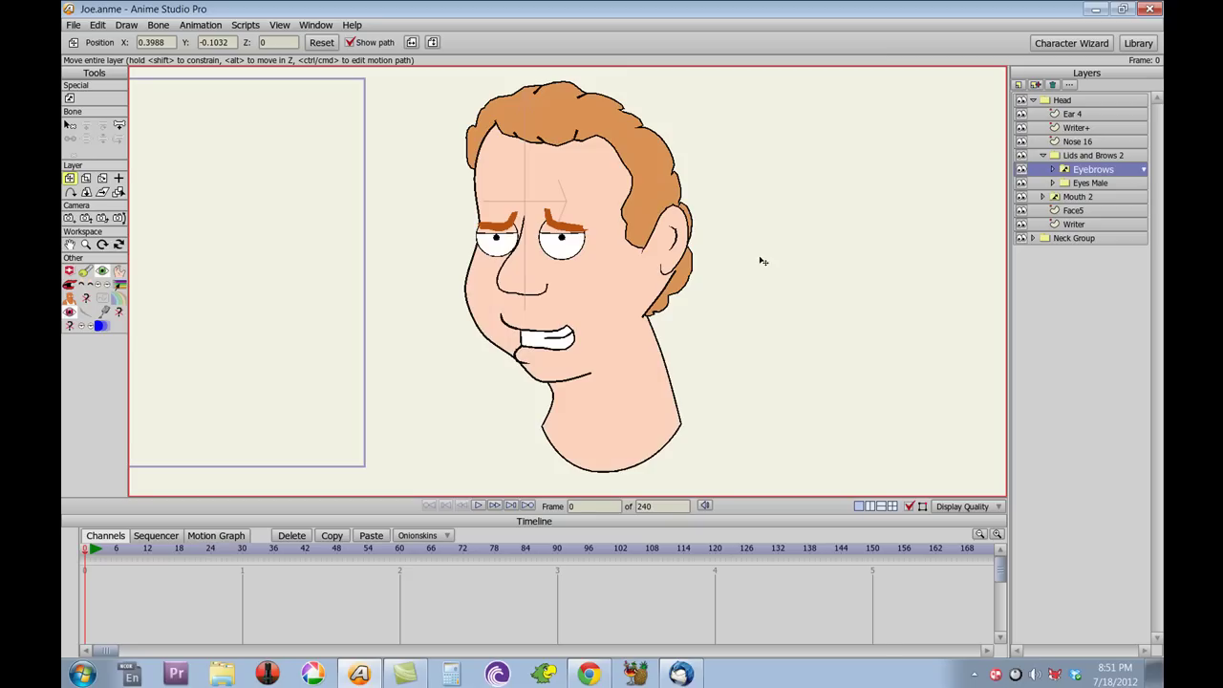
Collapse the Head group and open the recent project Face Creator - Male14.anme.
left_click(1033, 101)
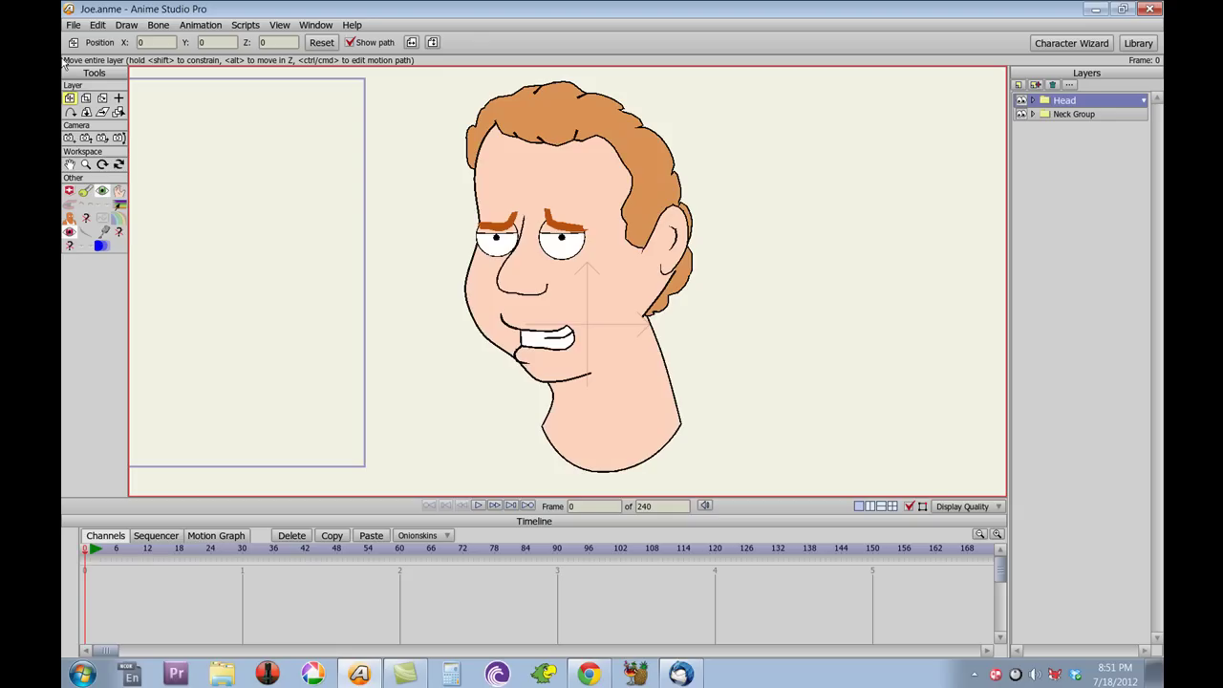
left_click(75, 24)
mouse_move(89, 83)
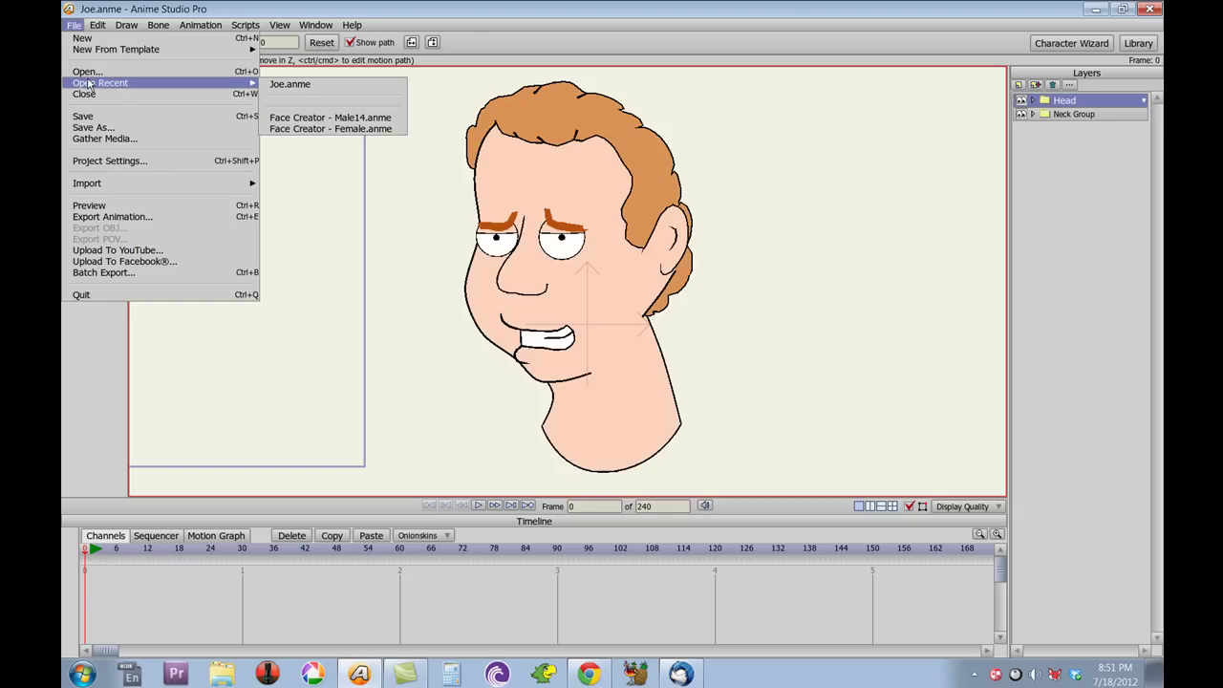
left_click(298, 118)
left_click(620, 367)
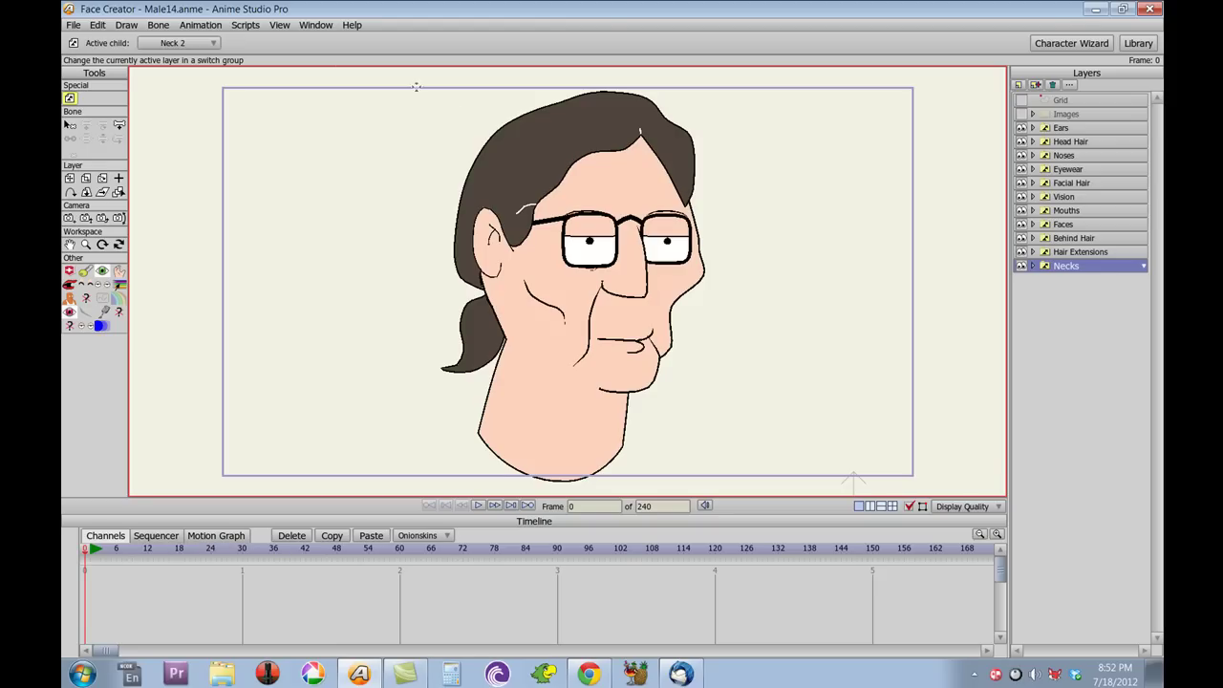
Show the Style window and recolor the fill of the Skin style, trying dark orange before choosing a light tan swatch.
left_click(304, 26)
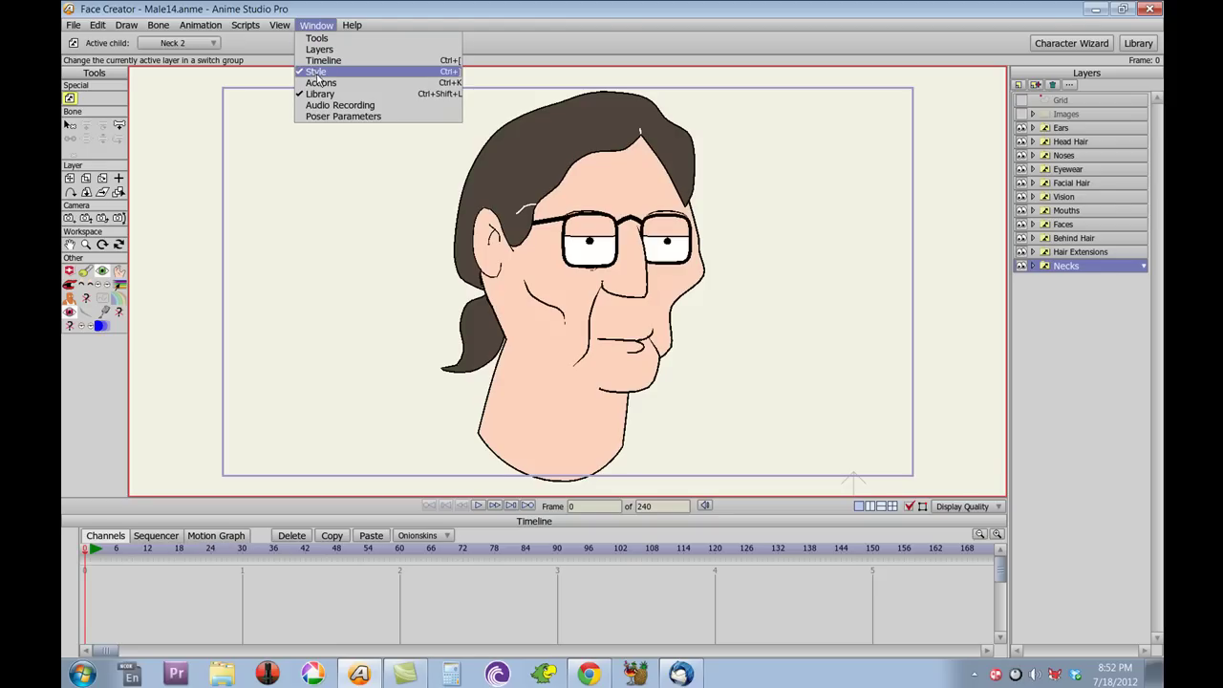
left_click(315, 71)
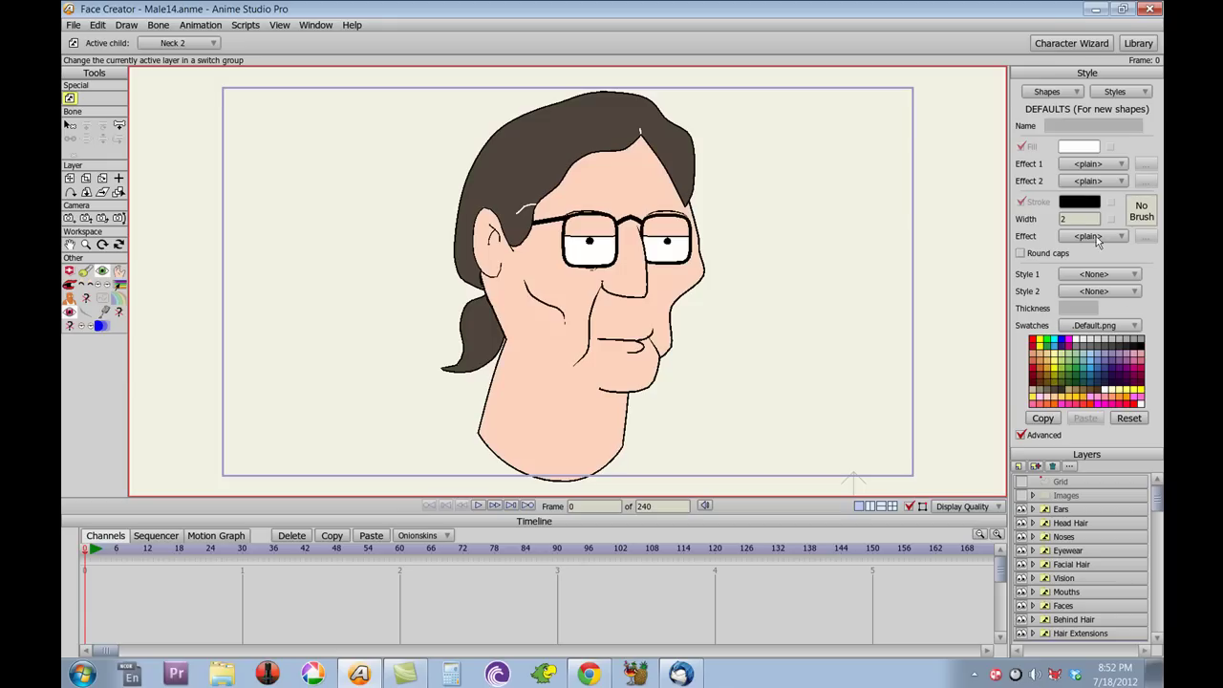
left_click(1128, 93)
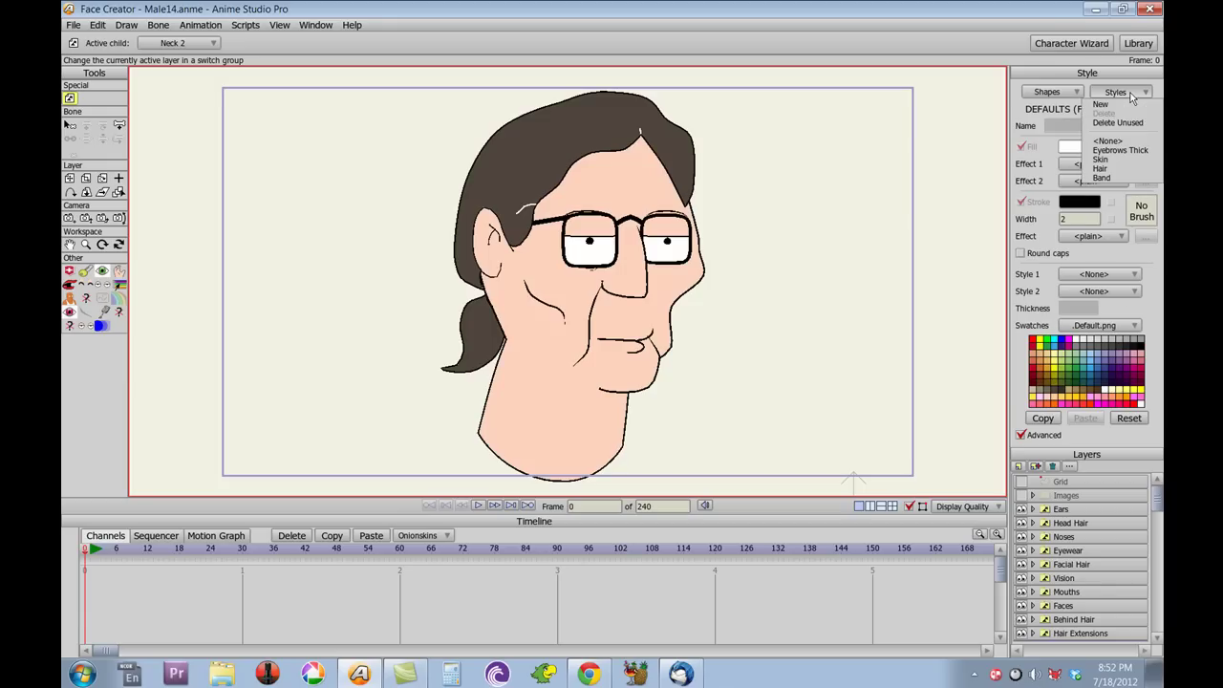
left_click(1104, 158)
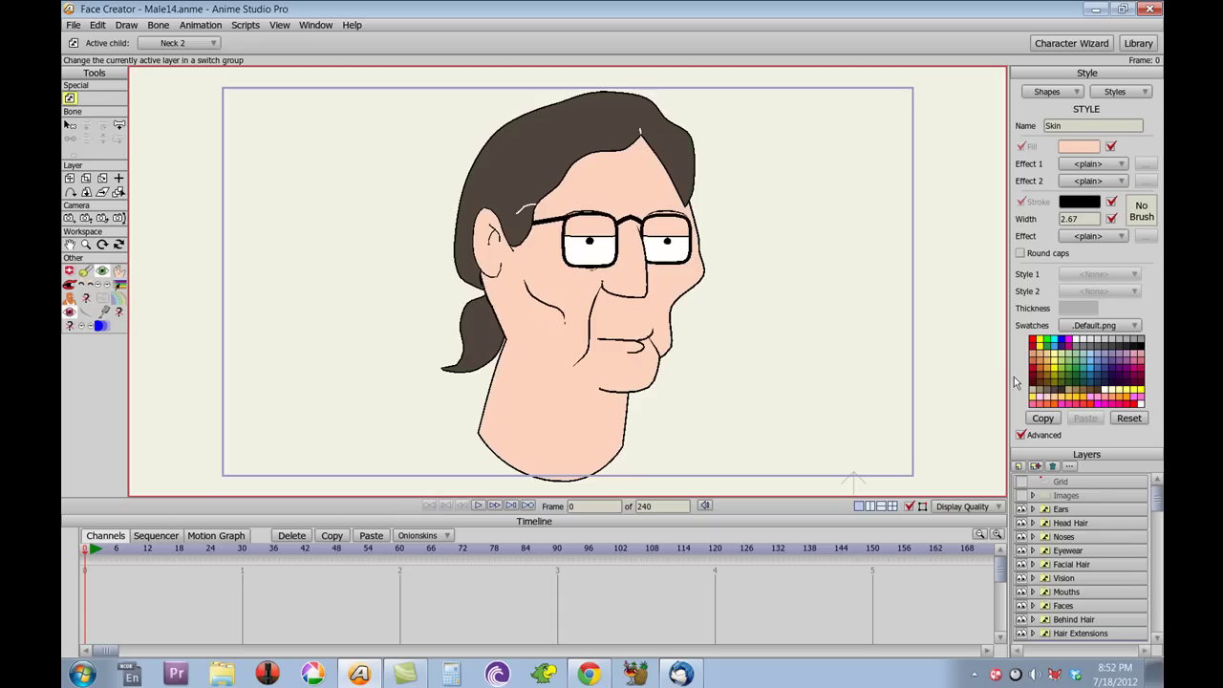
left_click(1037, 376)
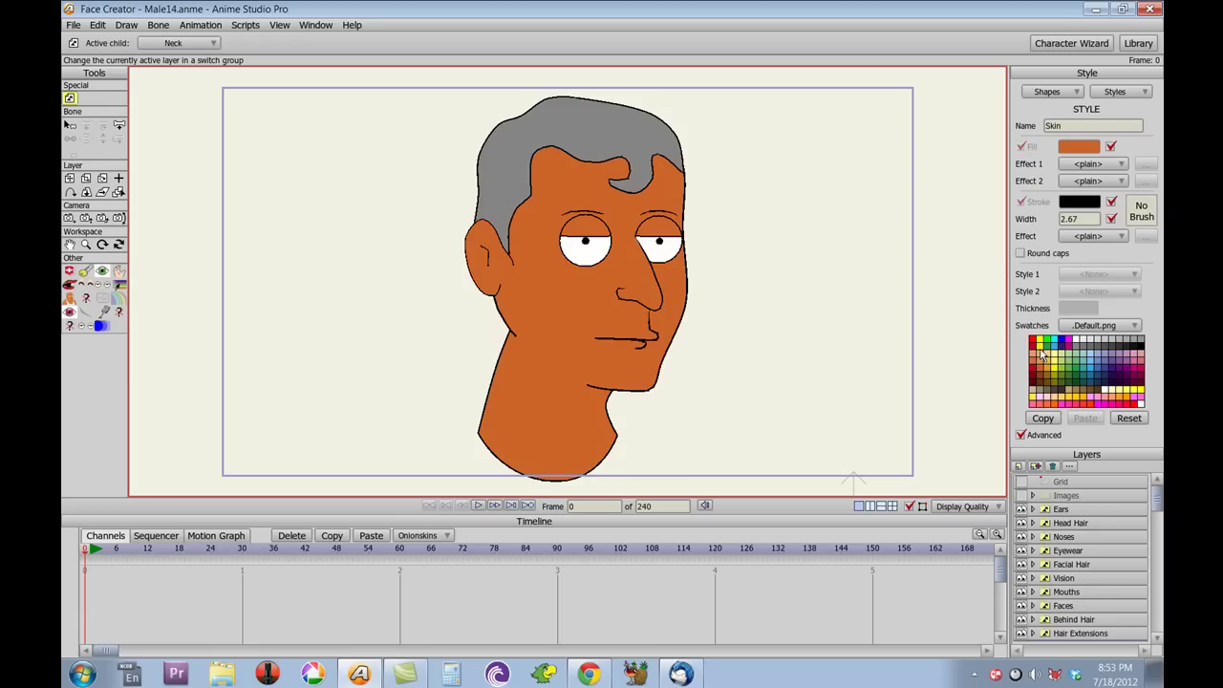
left_click(1041, 356)
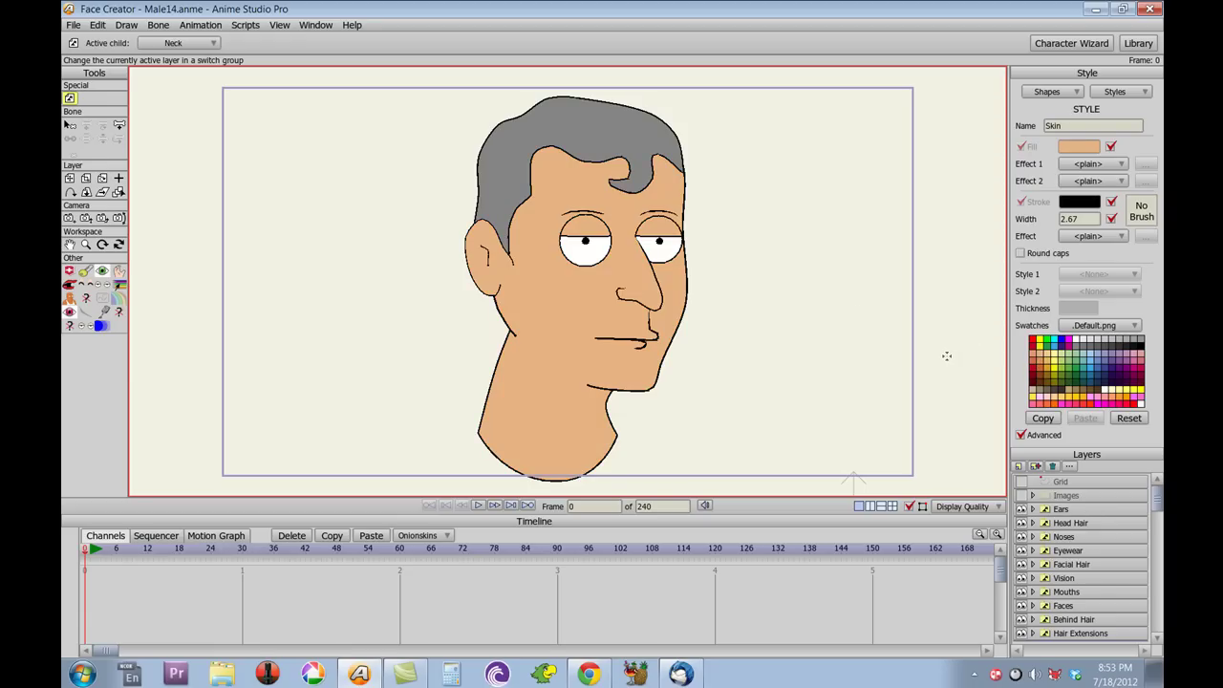